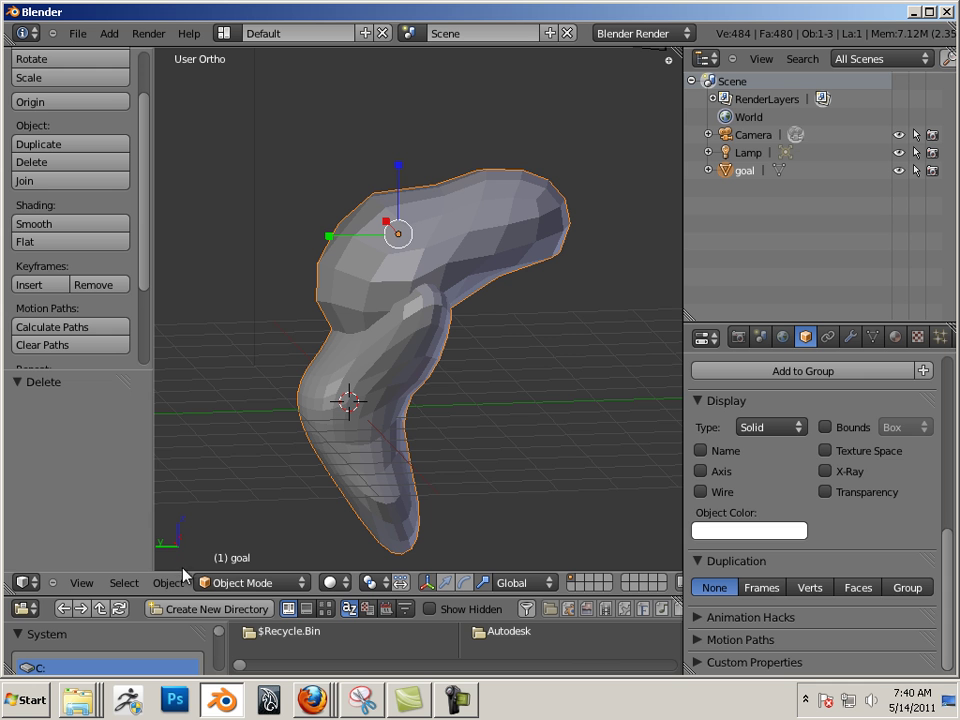
- Apply Object > Transform > Geometry to Origin to the goal mesh, centring its geometry on its origin
{"action": "middle_click_drag", "start_coordinate": [386, 369], "coordinate": [451, 285]}
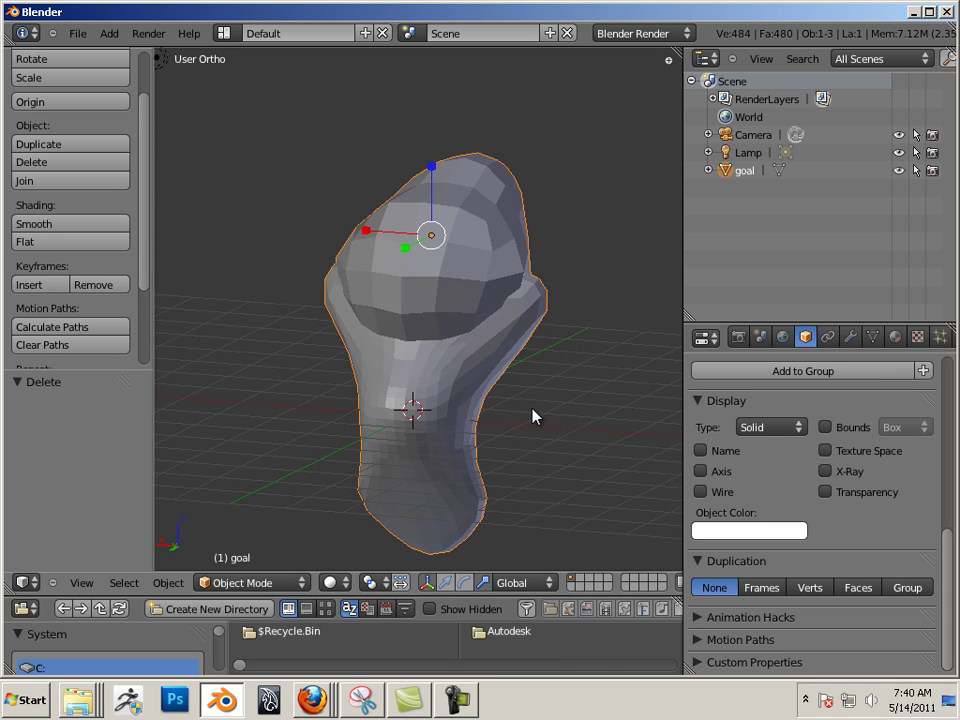
{"action": "middle_click_drag", "start_coordinate": [534, 416], "coordinate": [395, 291]}
{"action": "left_click", "coordinate": [169, 583]}
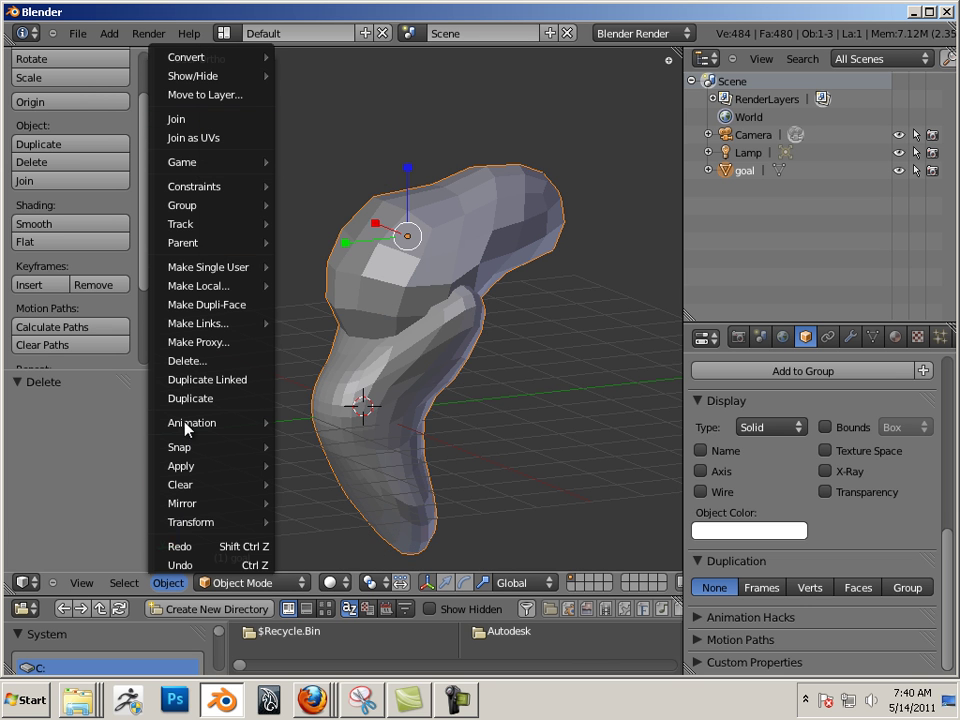
{"action": "mouse_move", "coordinate": [196, 522]}
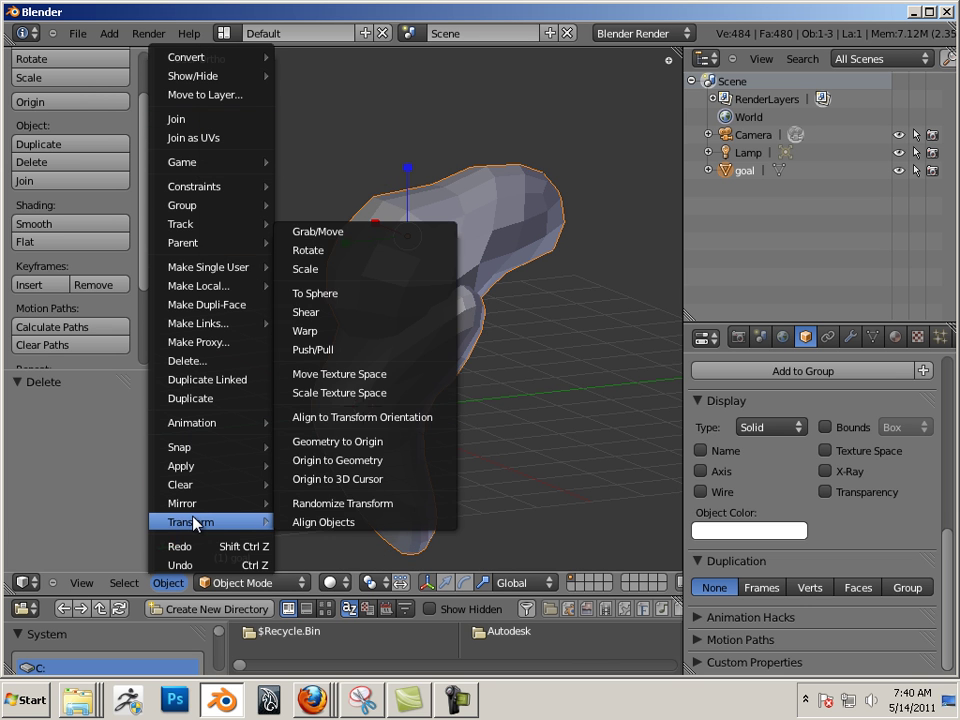
{"action": "left_click", "coordinate": [328, 441]}
{"action": "middle_click_drag", "start_coordinate": [336, 394], "coordinate": [212, 184]}
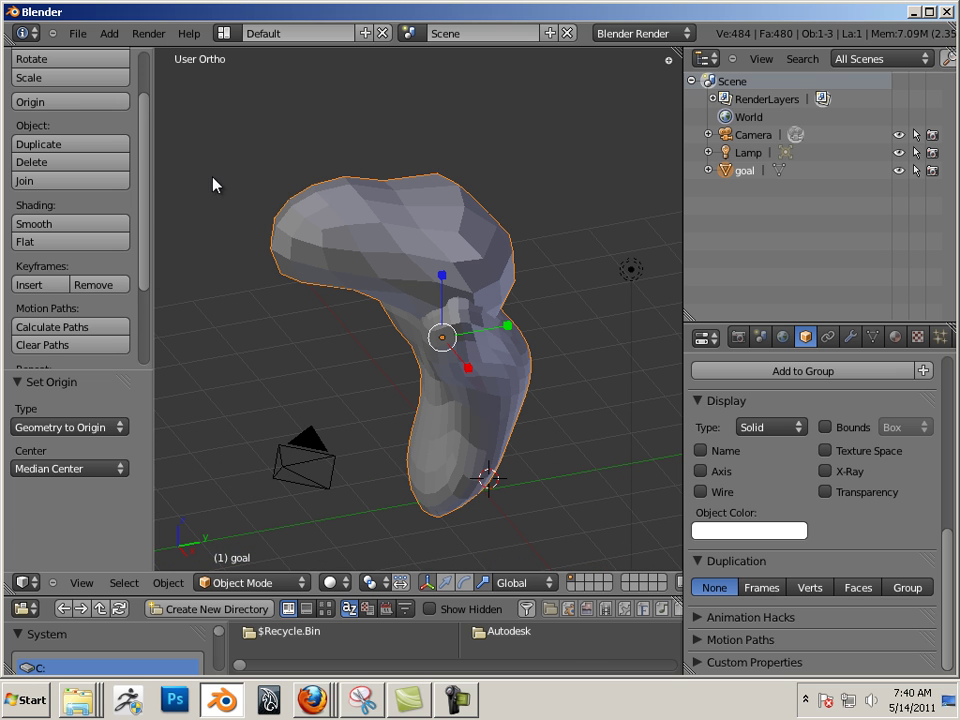
- Add a cube and move it to the top end of the goal leg in Right view
{"action": "left_click", "coordinate": [109, 33]}
{"action": "mouse_move", "coordinate": [116, 57]}
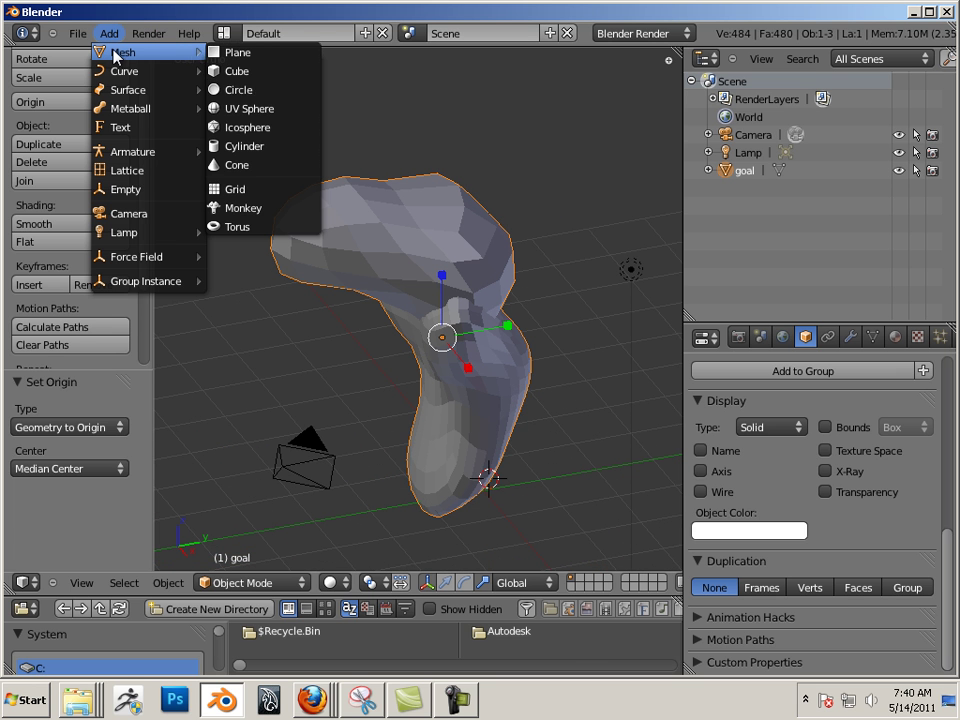
{"action": "left_click", "coordinate": [236, 71]}
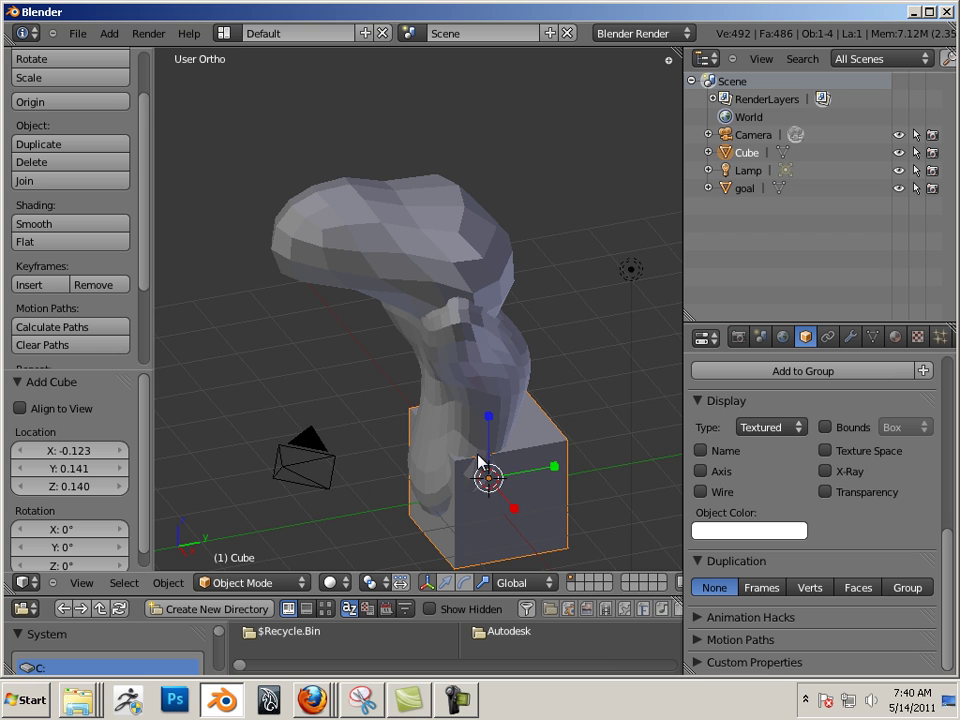
{"action": "key", "text": "KP_3"}
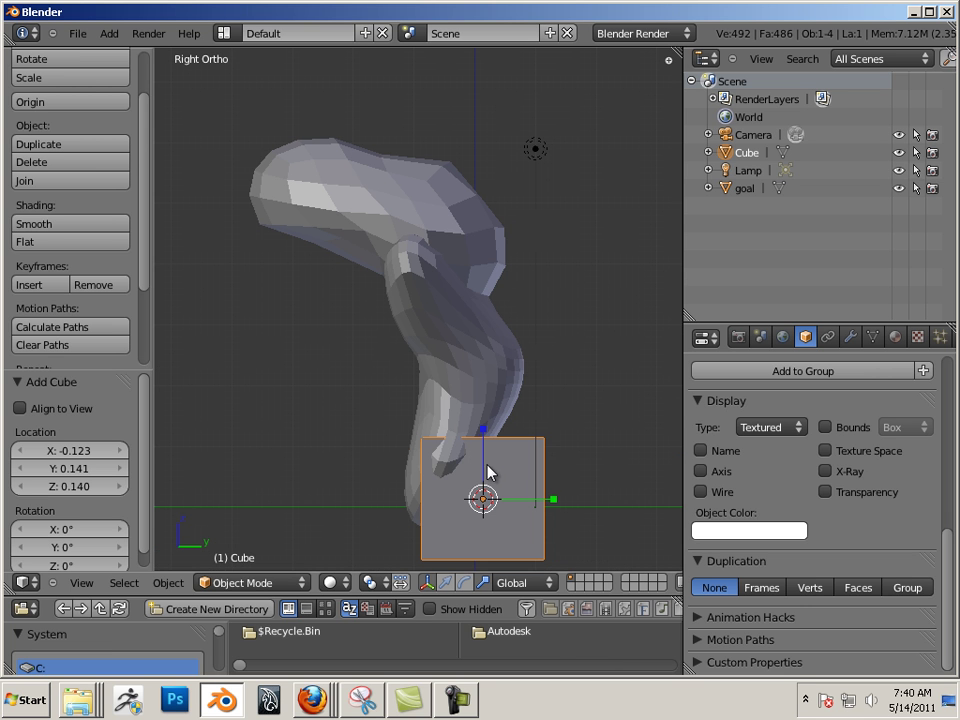
{"action": "key", "text": "b"}
{"action": "left_click_drag", "start_coordinate": [484, 497], "coordinate": [290, 232]}
{"action": "right_click", "coordinate": [478, 512], "text": "shift"}
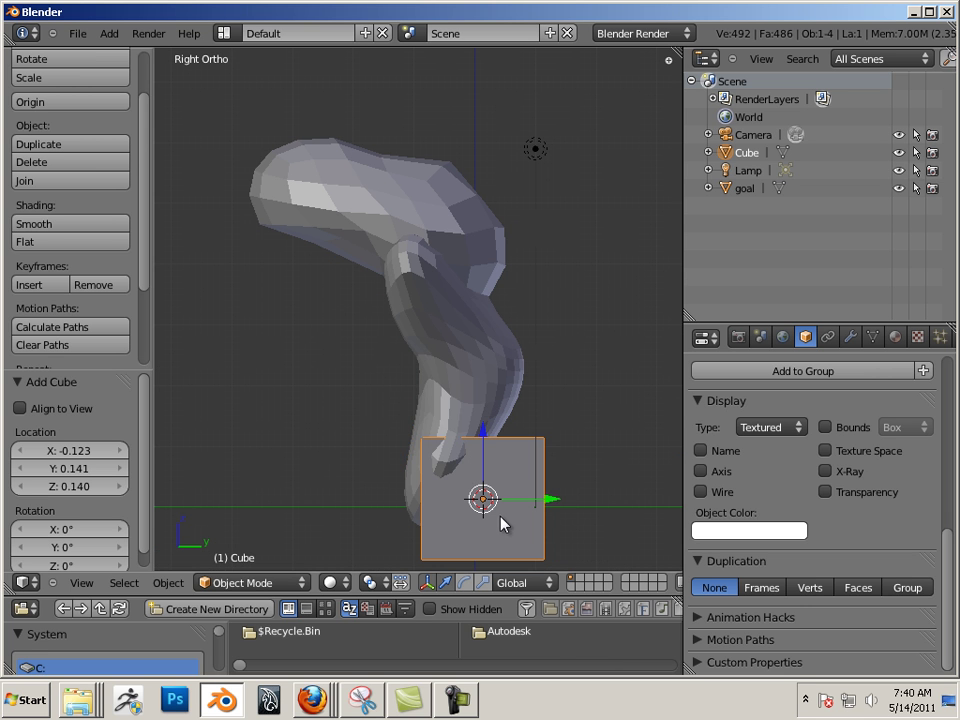
{"action": "right_click", "coordinate": [486, 505], "text": "shift"}
{"action": "right_click", "coordinate": [496, 510], "text": "shift"}
{"action": "left_click_drag", "start_coordinate": [549, 504], "coordinate": [338, 500]}
{"action": "left_click_drag", "start_coordinate": [275, 433], "coordinate": [266, 122]}
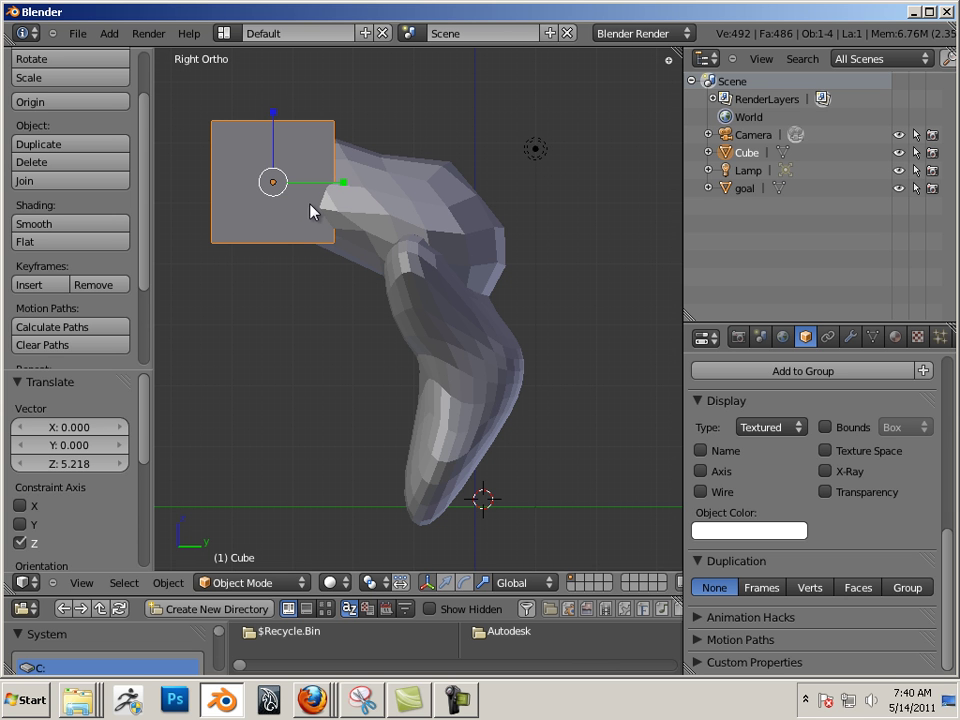
- Flatten the cube along Y, then scale it up uniformly to about twice its size
{"action": "key", "text": "s"}
{"action": "key", "text": "y"}
{"action": "left_click", "coordinate": [298, 191]}
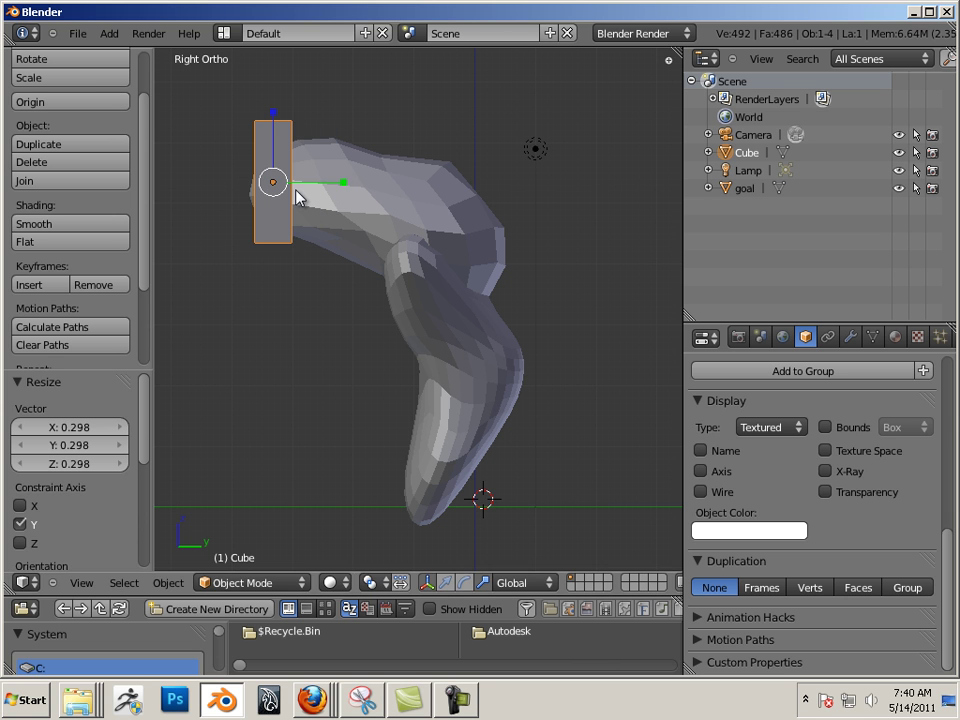
{"action": "key", "text": "KP_7"}
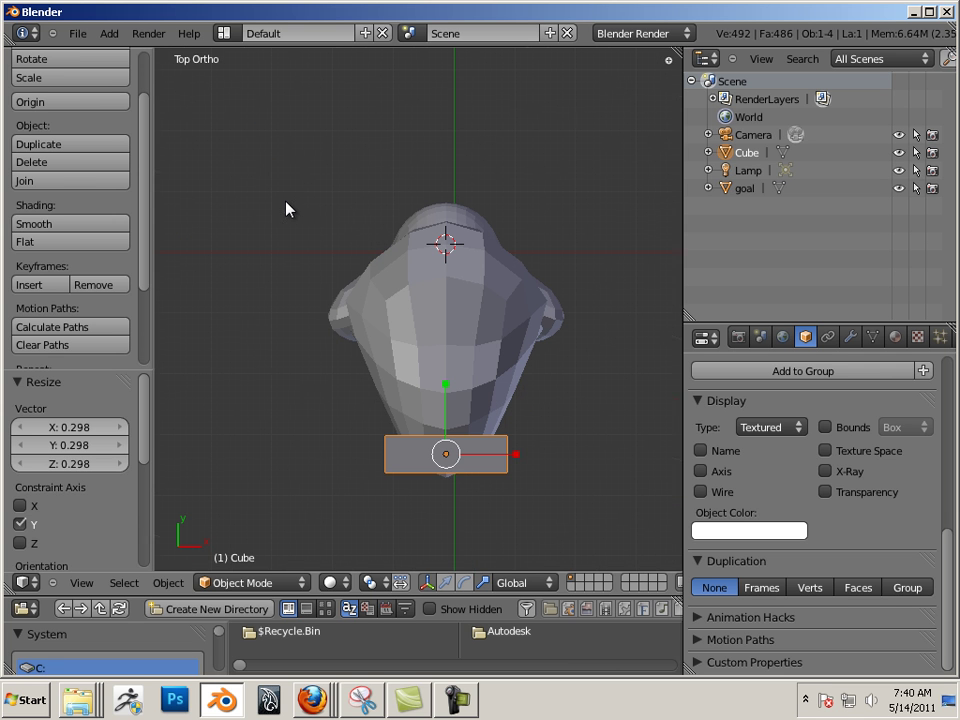
{"action": "key", "text": "s"}
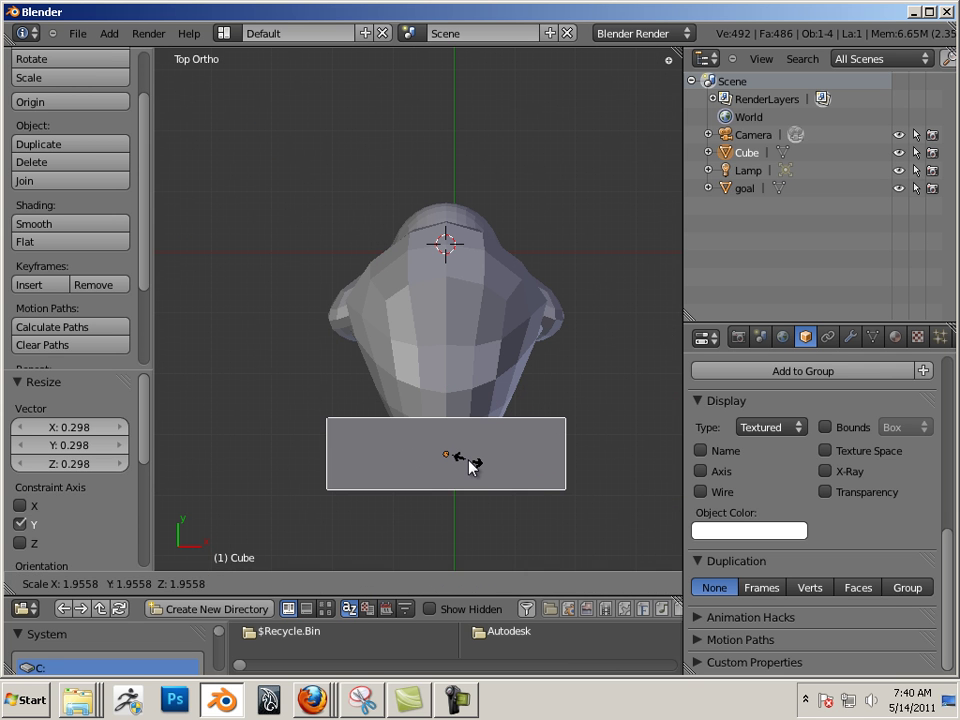
{"action": "left_click", "coordinate": [468, 463]}
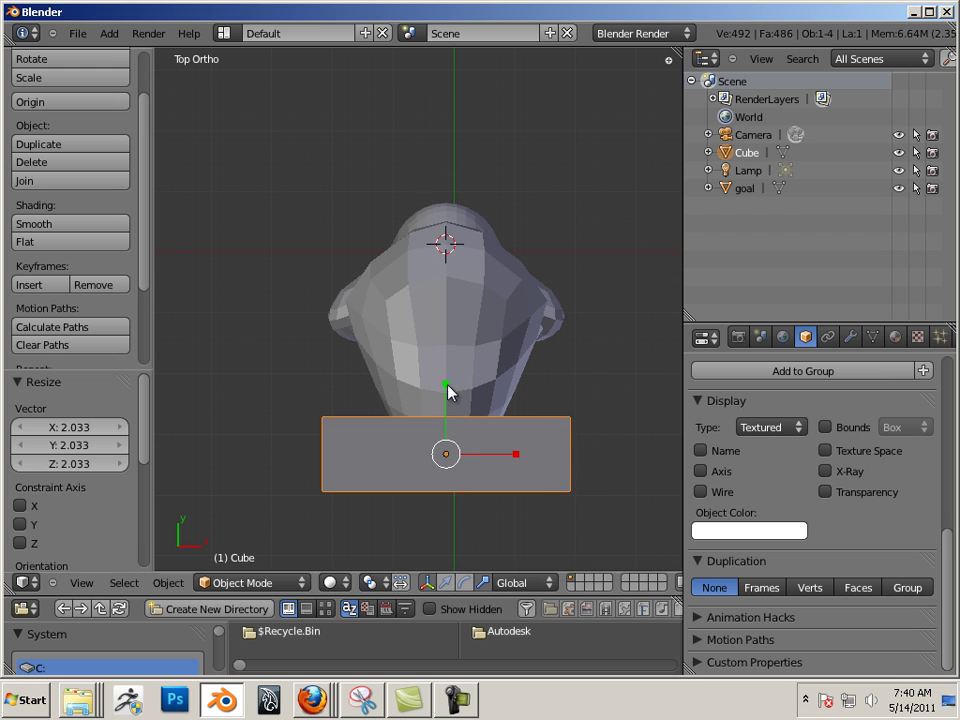
- Thin the slab to 0.784 on Y and shift it 0.494 along Y toward the leg
{"action": "key", "text": "s"}
{"action": "key", "text": "y"}
{"action": "left_click", "coordinate": [448, 407]}
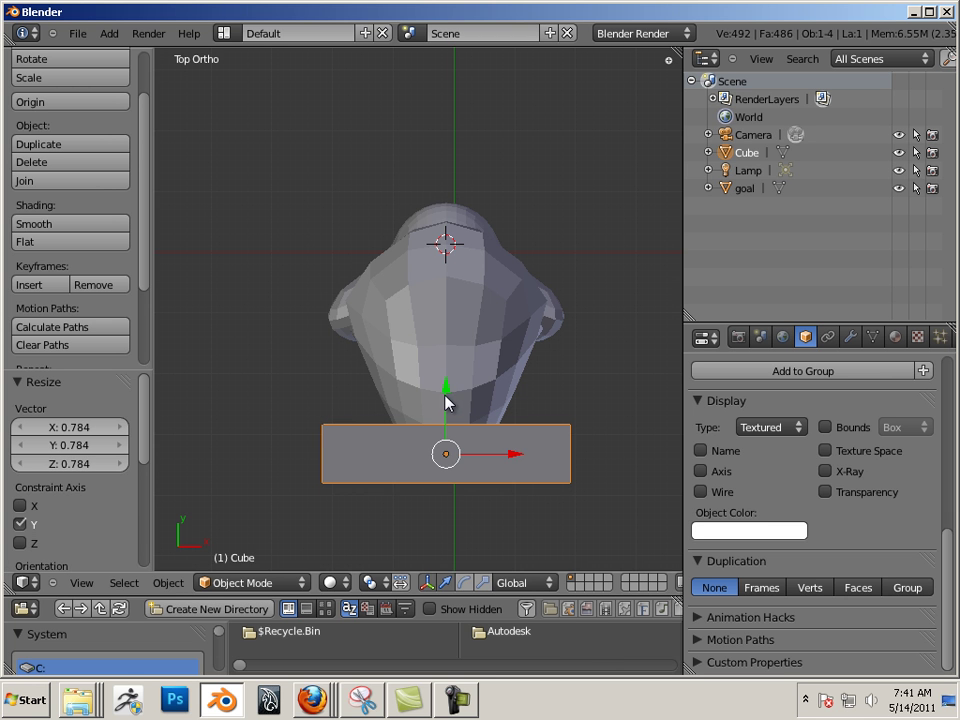
{"action": "left_click_drag", "start_coordinate": [446, 401], "coordinate": [448, 372]}
{"action": "middle_click_drag", "start_coordinate": [533, 485], "coordinate": [484, 349]}
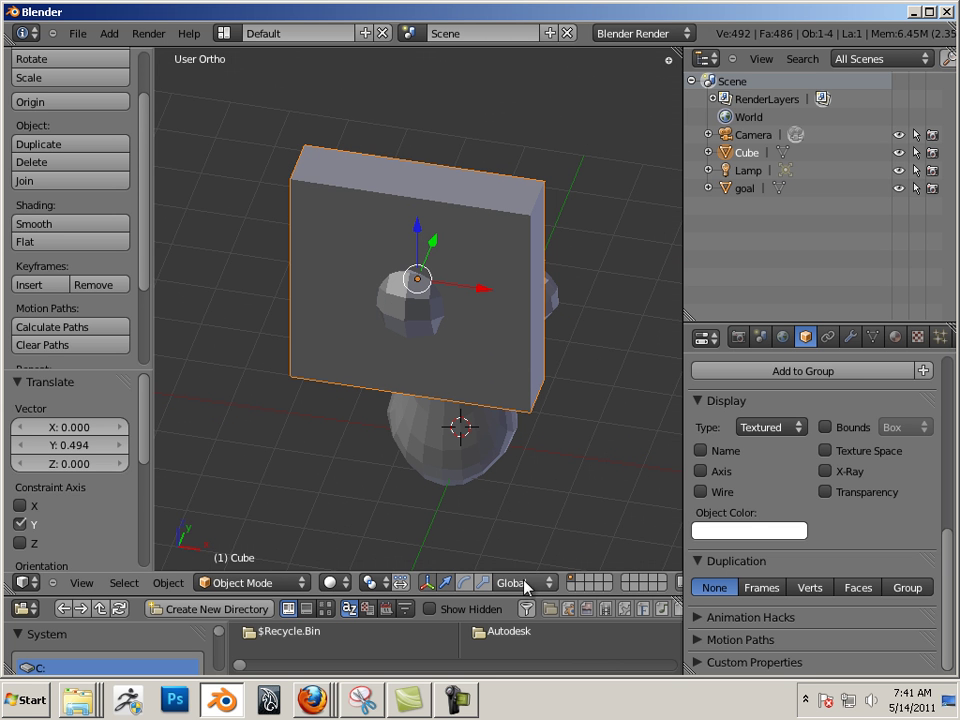
- Delete the slab's front and back faces in face select mode, leaving an open rectangular frame
{"action": "key", "text": "Tab"}
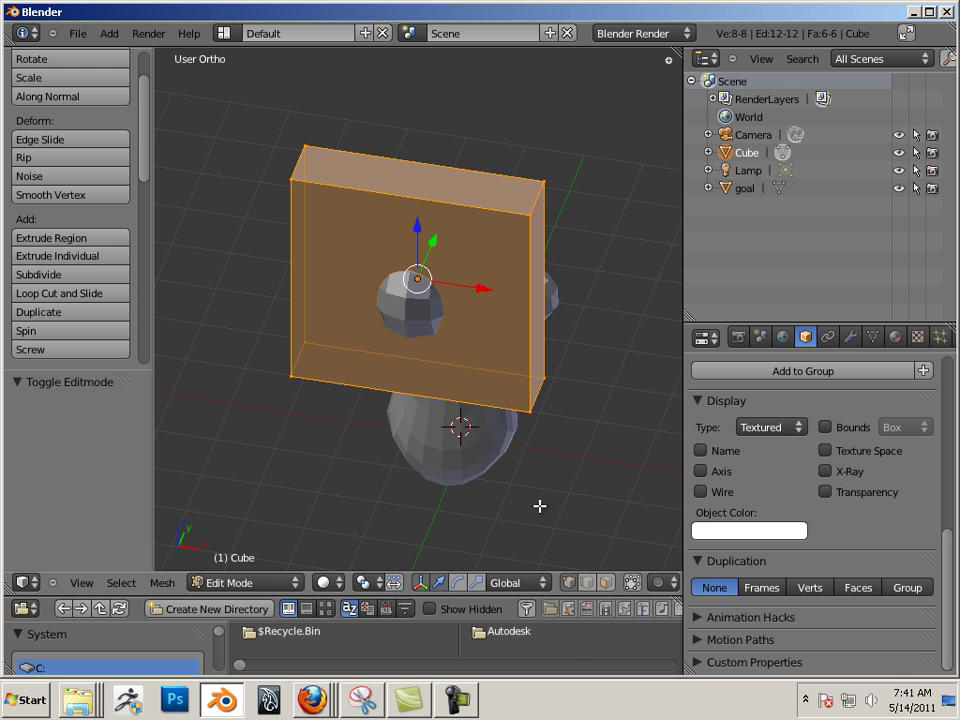
{"action": "left_click", "coordinate": [606, 582]}
{"action": "right_click", "coordinate": [465, 311]}
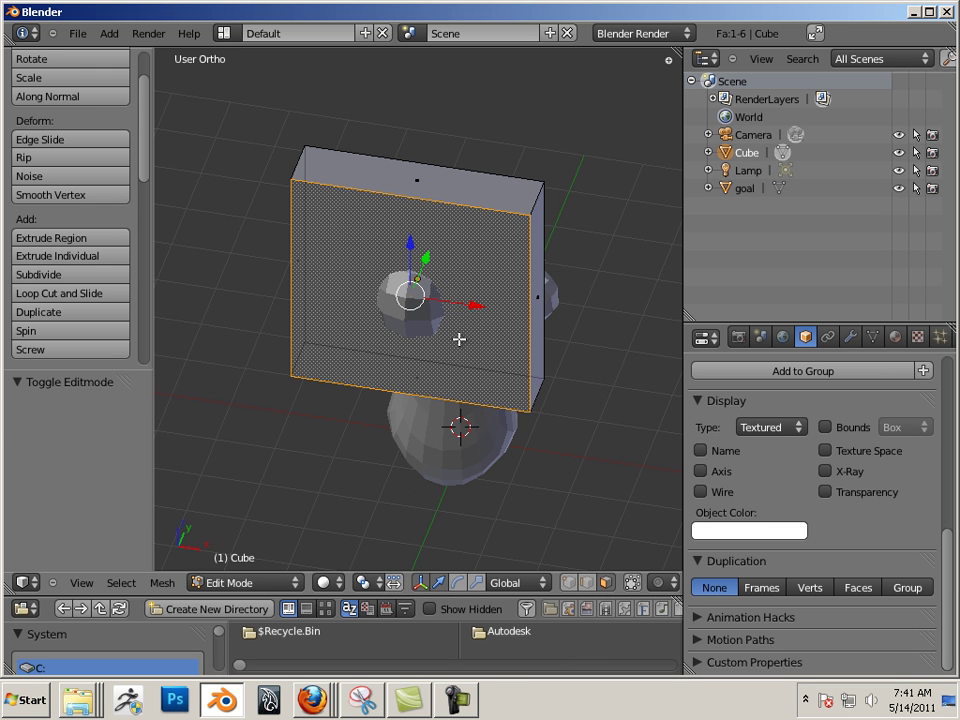
{"action": "key", "text": "x"}
{"action": "left_click", "coordinate": [459, 340]}
{"action": "middle_click_drag", "start_coordinate": [459, 340], "coordinate": [342, 171]}
{"action": "key", "text": "x"}
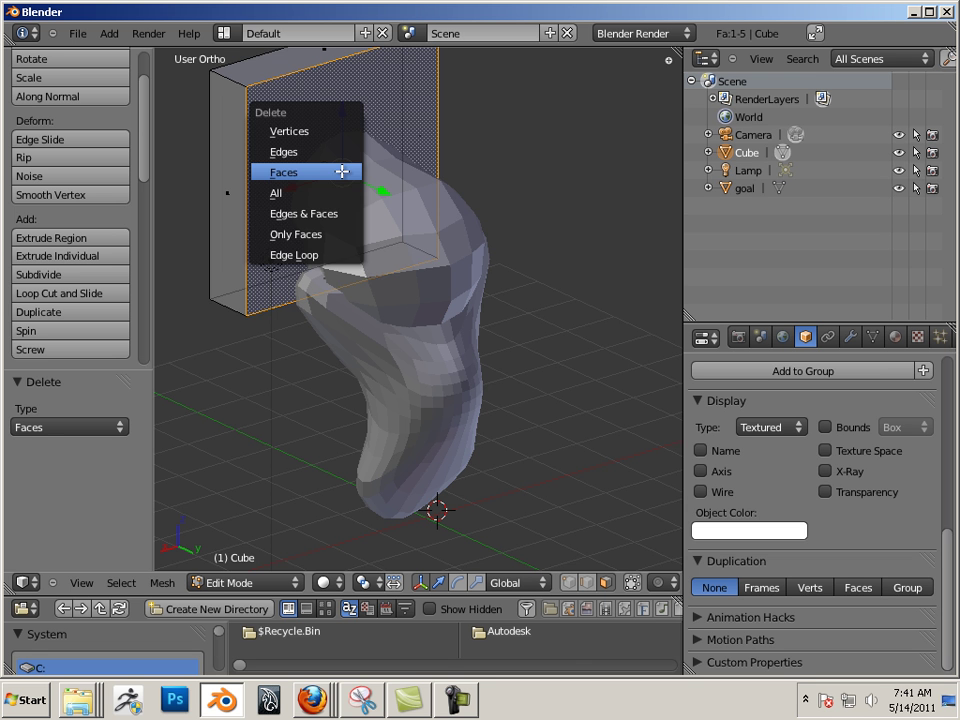
{"action": "left_click", "coordinate": [342, 171]}
{"action": "middle_click_drag", "start_coordinate": [208, 266], "coordinate": [322, 338]}
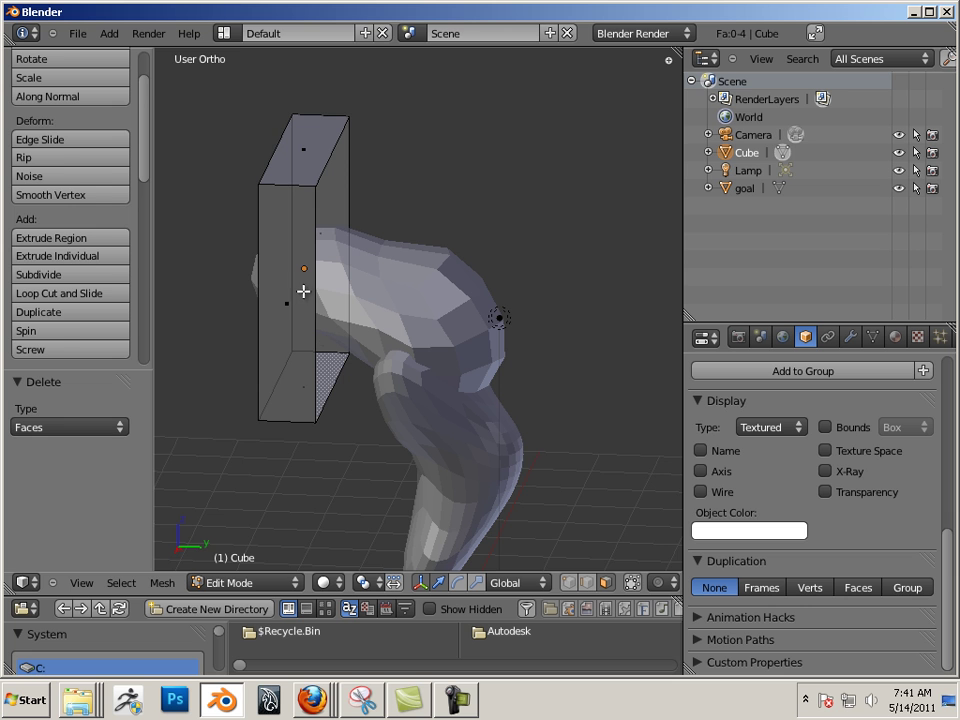
{"action": "key", "text": "Tab"}
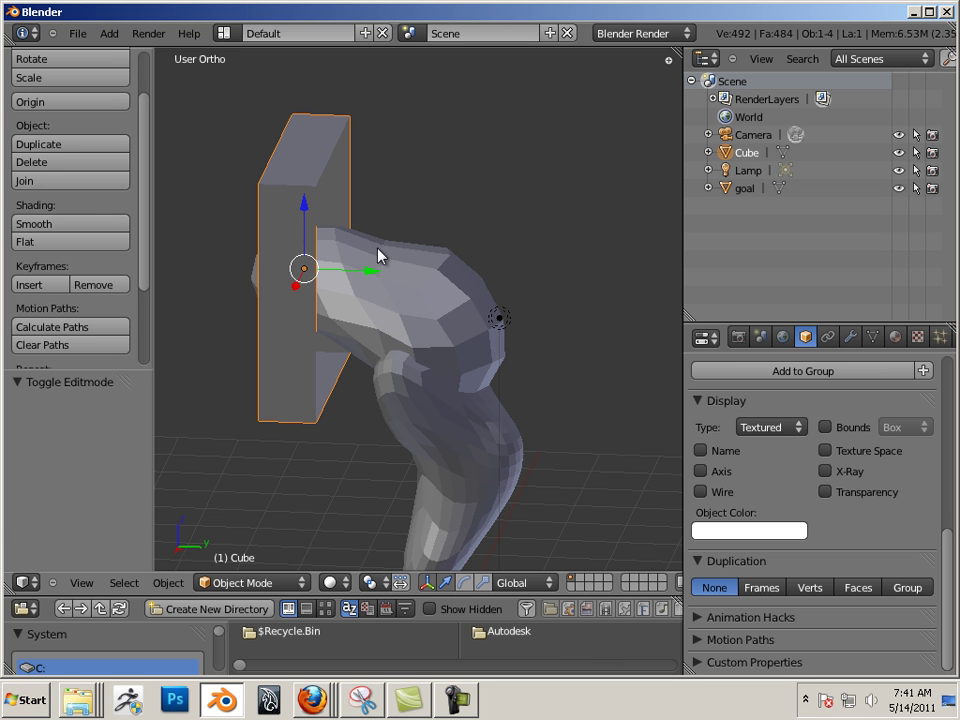
- Add a Multiresolution modifier to the Cube and subdivide it one level
{"action": "left_click", "coordinate": [850, 337]}
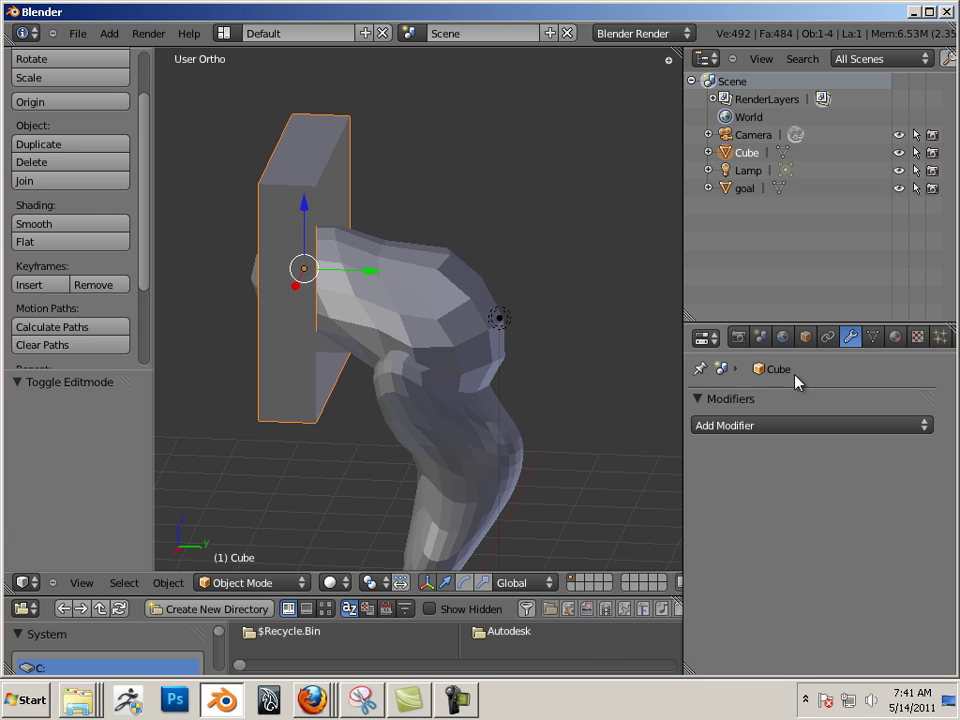
{"action": "left_click", "coordinate": [800, 432]}
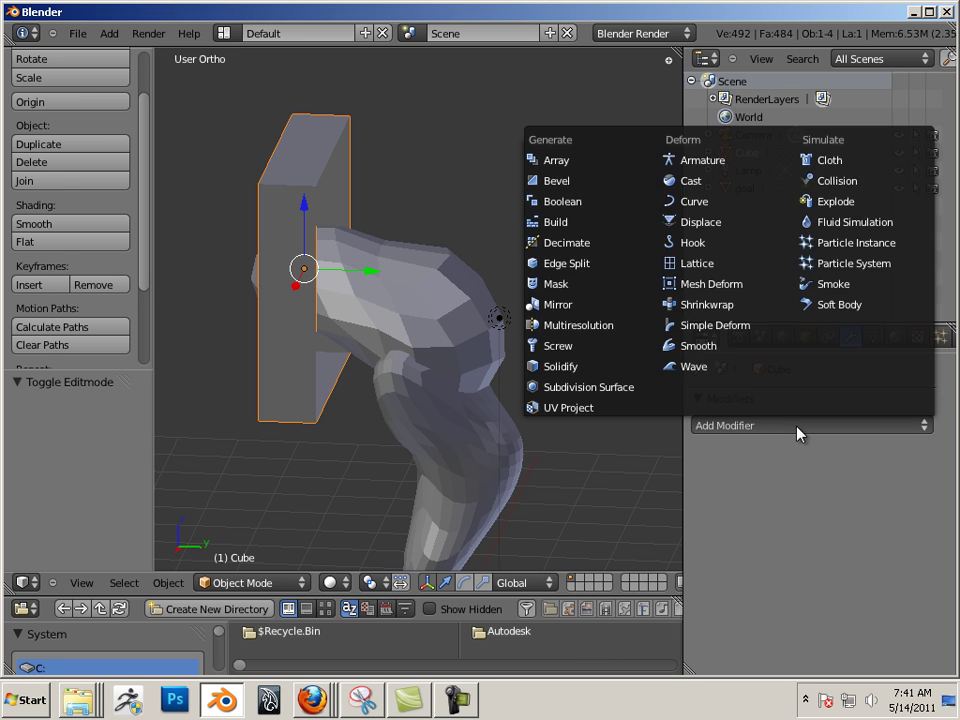
{"action": "left_click", "coordinate": [707, 429]}
{"action": "left_click", "coordinate": [707, 429]}
{"action": "left_click", "coordinate": [598, 327]}
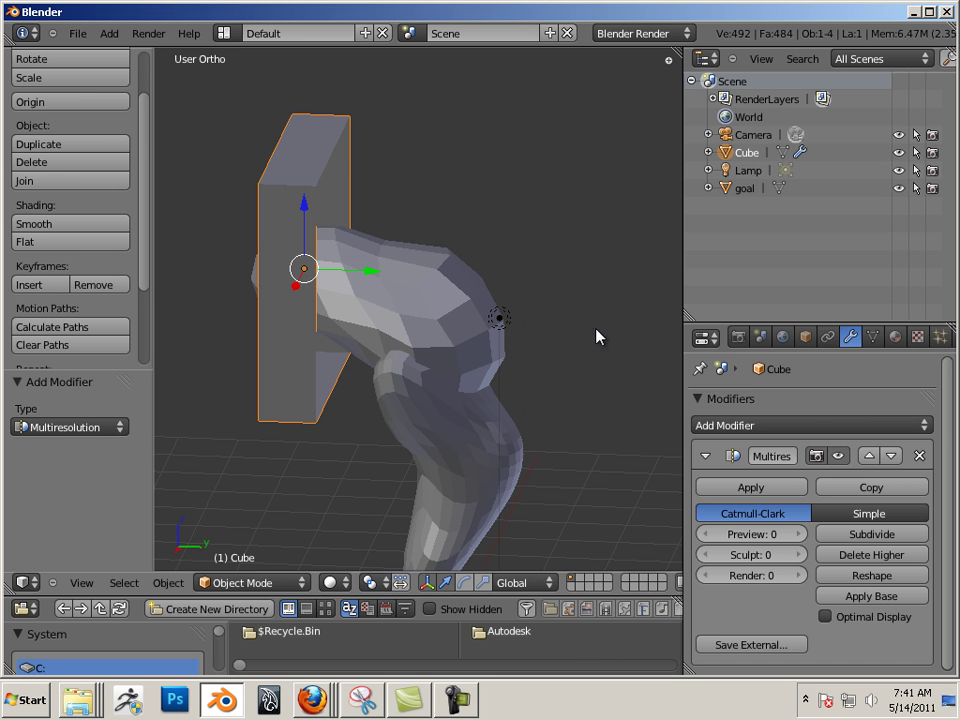
{"action": "left_click", "coordinate": [828, 535]}
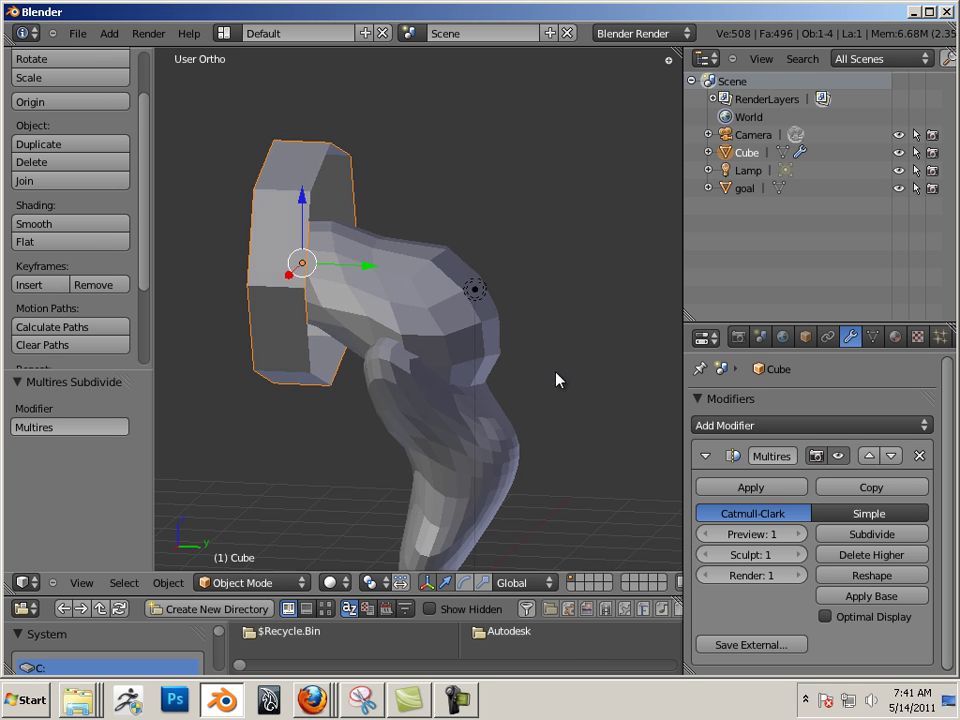
{"action": "key", "text": "Tab"}
{"action": "key", "text": "Tab"}
{"action": "key", "text": "Tab"}
{"action": "key", "text": "Tab"}
{"action": "key", "text": "Tab"}
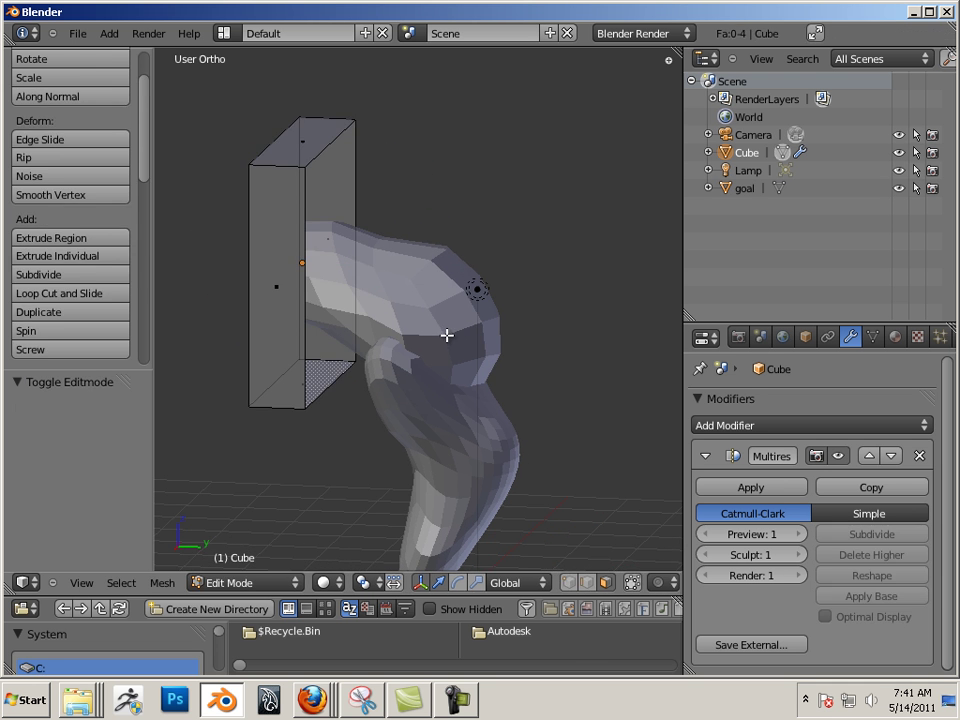
{"action": "key", "text": "Tab"}
{"action": "key", "text": "Tab"}
{"action": "key", "text": "Tab"}
{"action": "key", "text": "Tab"}
{"action": "key", "text": "Tab"}
{"action": "key", "text": "Tab"}
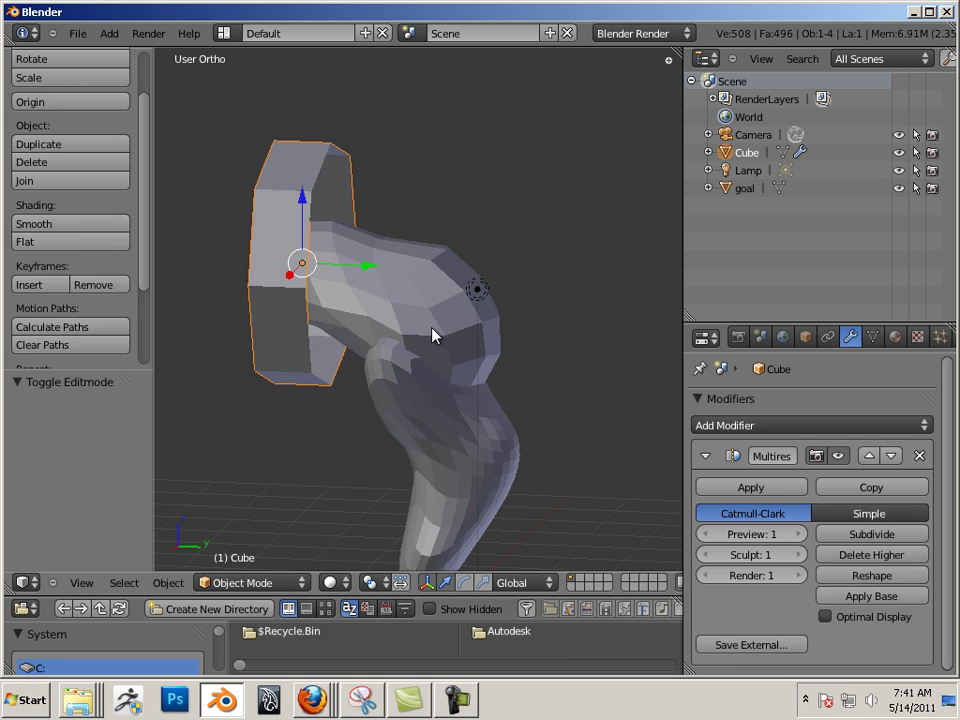
{"action": "key", "text": "Tab"}
{"action": "key", "text": "Tab"}
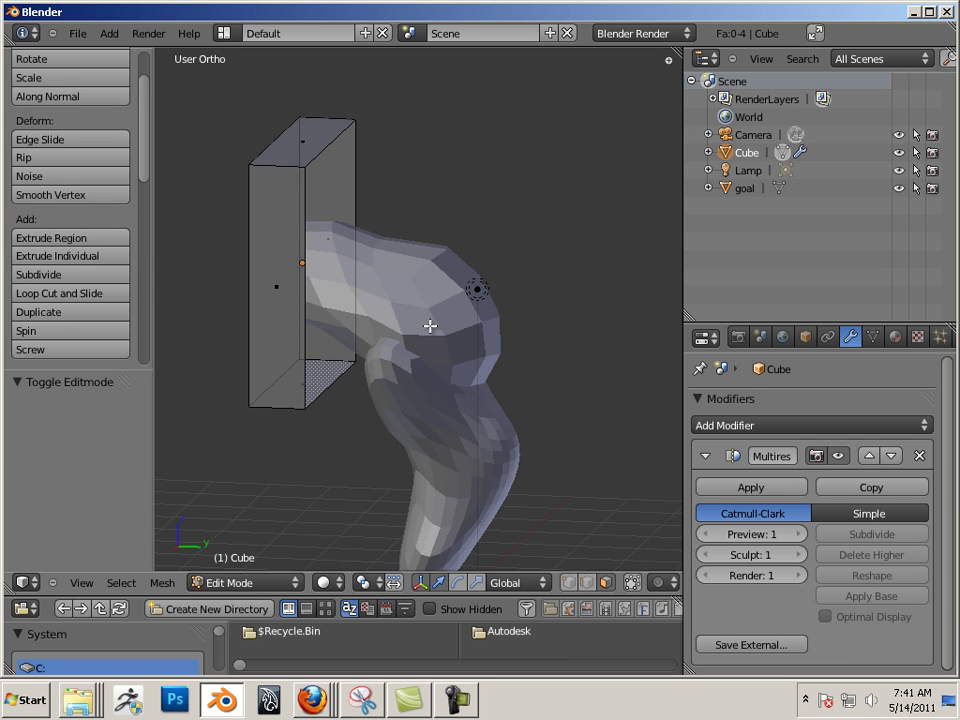
{"action": "key", "text": "Tab"}
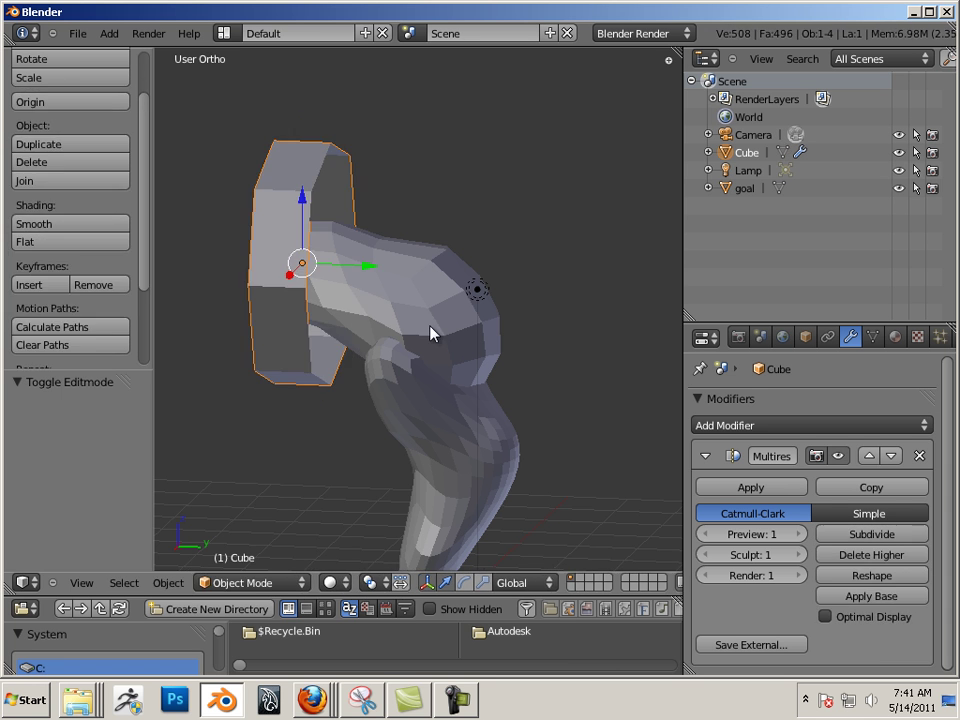
- Enable the Wire display option in the Cube's object properties
{"action": "left_click", "coordinate": [805, 337]}
{"action": "left_click", "coordinate": [711, 494]}
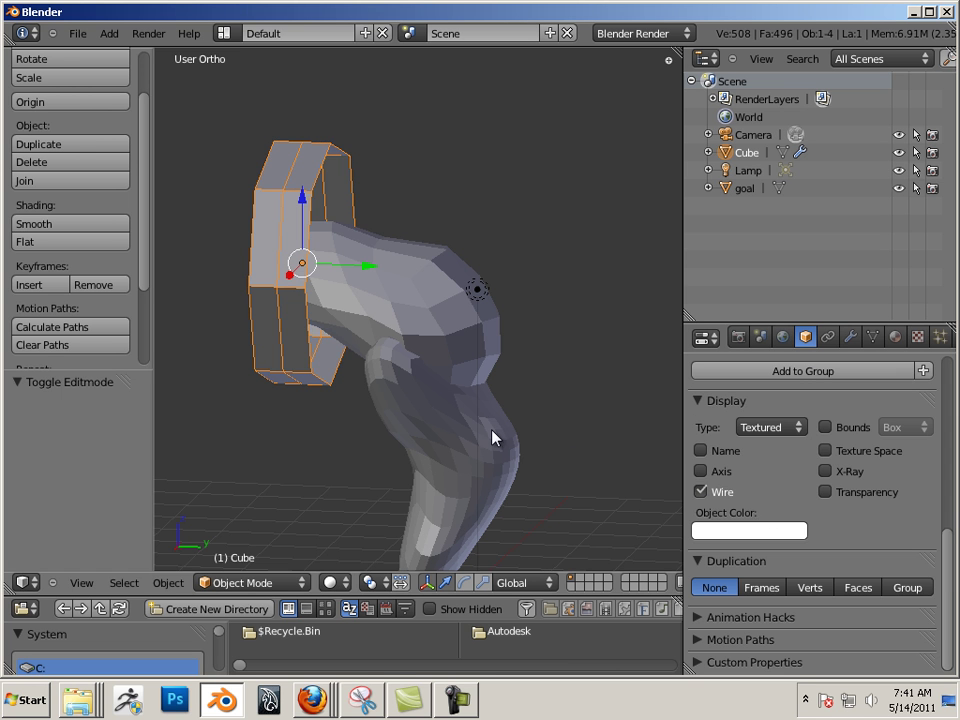
{"action": "key", "text": "Tab"}
{"action": "key", "text": "Tab"}
{"action": "key", "text": "Tab"}
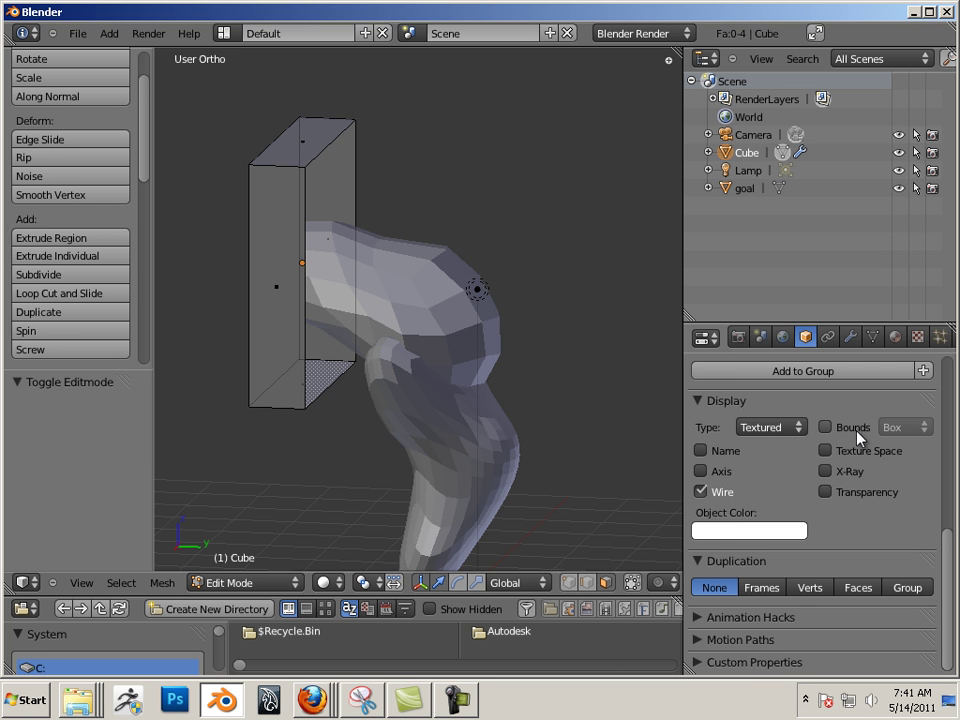
{"action": "scroll", "coordinate": [858, 445], "scroll_direction": "up", "scroll_amount": 5}
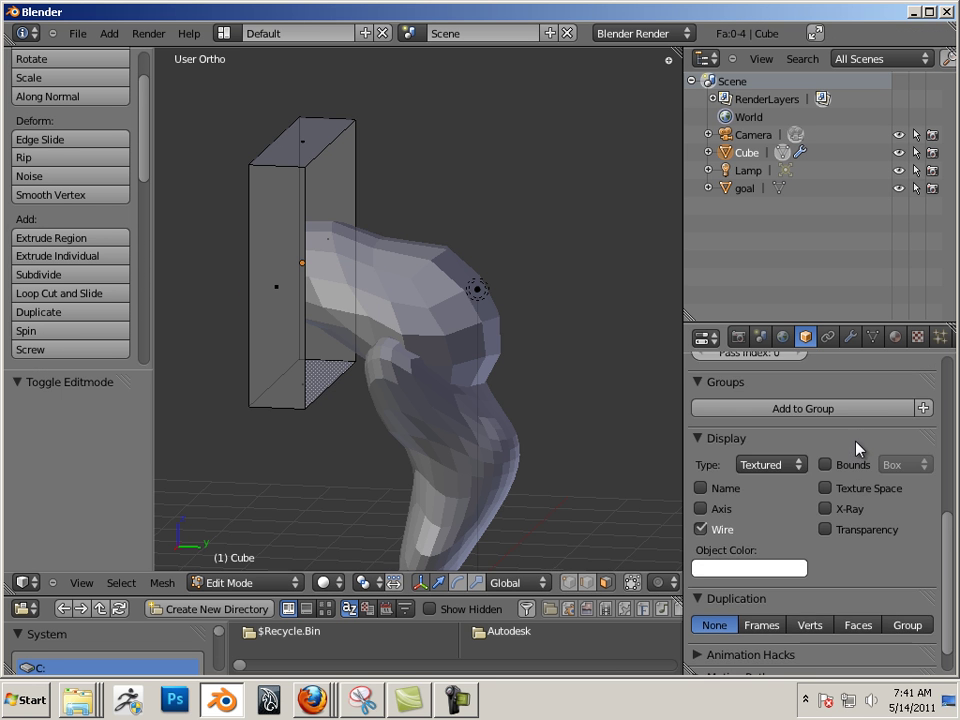
- Add a Shrinkwrap modifier to the Cube with goal as its target
{"action": "left_click", "coordinate": [852, 340]}
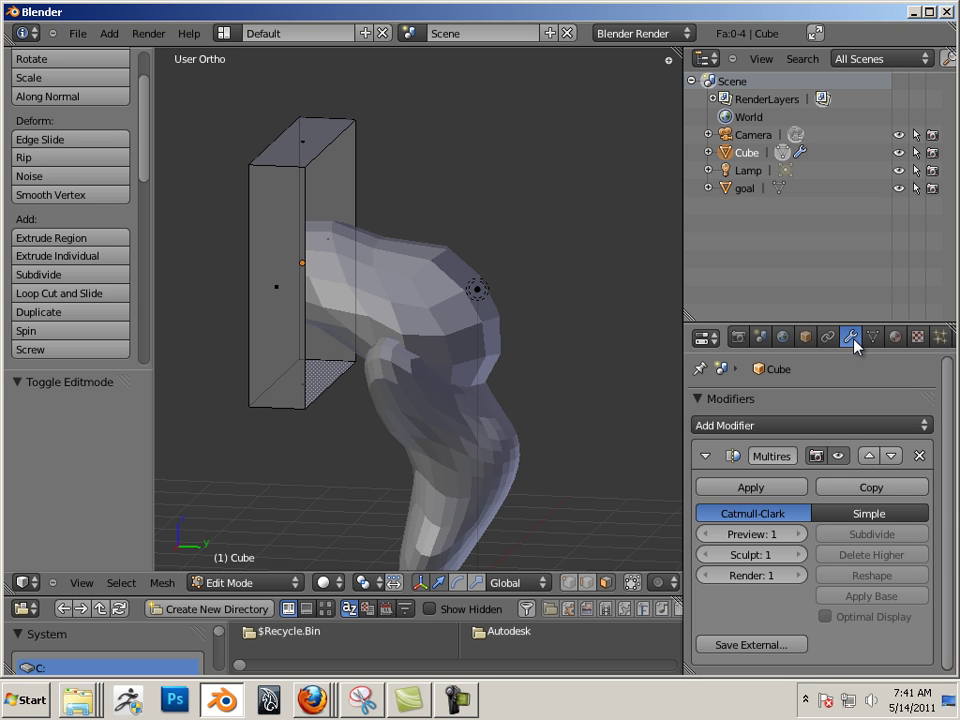
{"action": "left_click", "coordinate": [831, 426]}
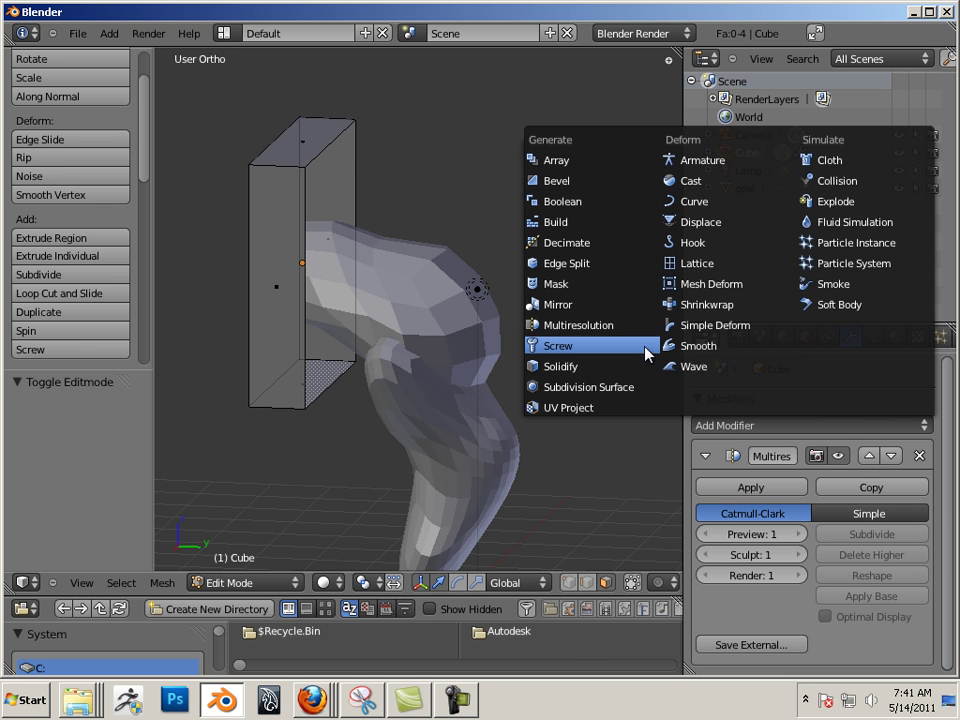
{"action": "left_click", "coordinate": [686, 305]}
{"action": "key", "text": "Tab"}
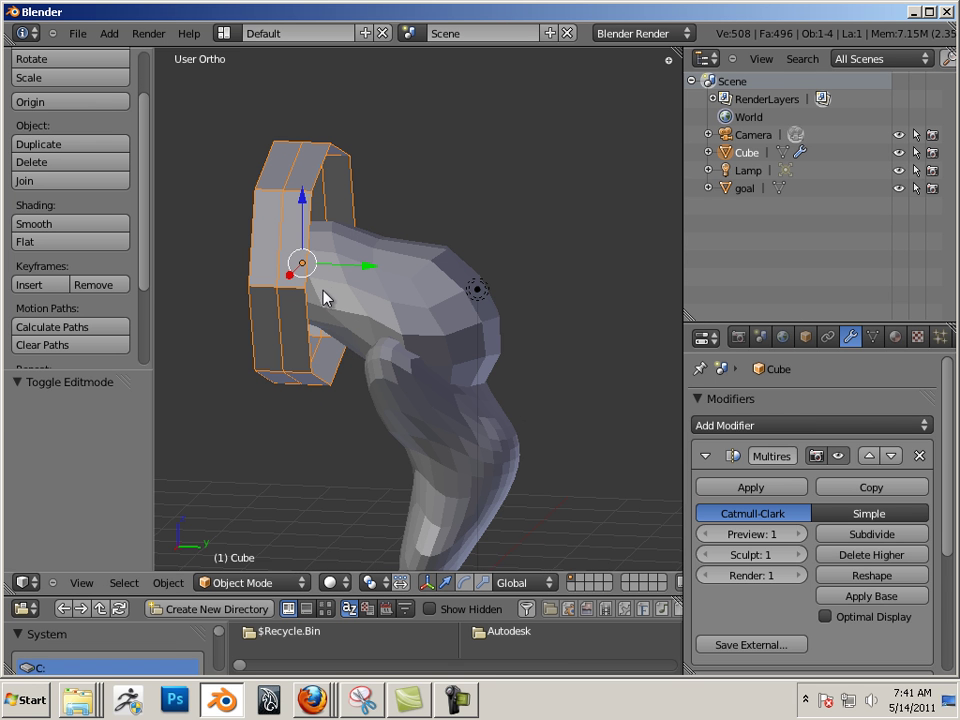
{"action": "scroll", "coordinate": [936, 450], "scroll_direction": "down", "scroll_amount": 5}
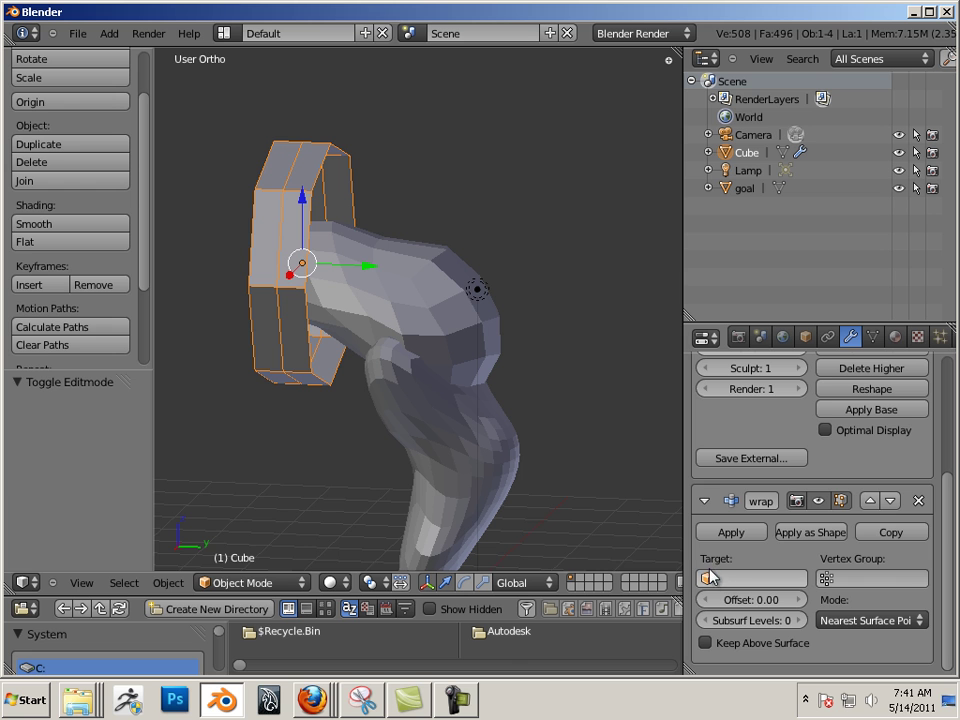
{"action": "left_click", "coordinate": [752, 578]}
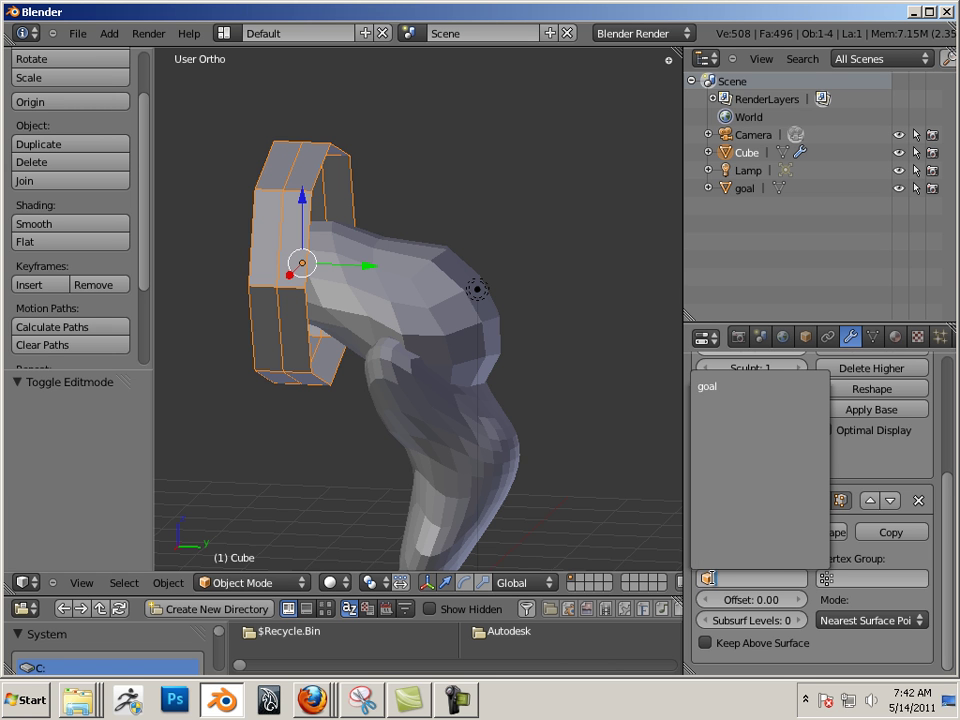
{"action": "left_click", "coordinate": [711, 387]}
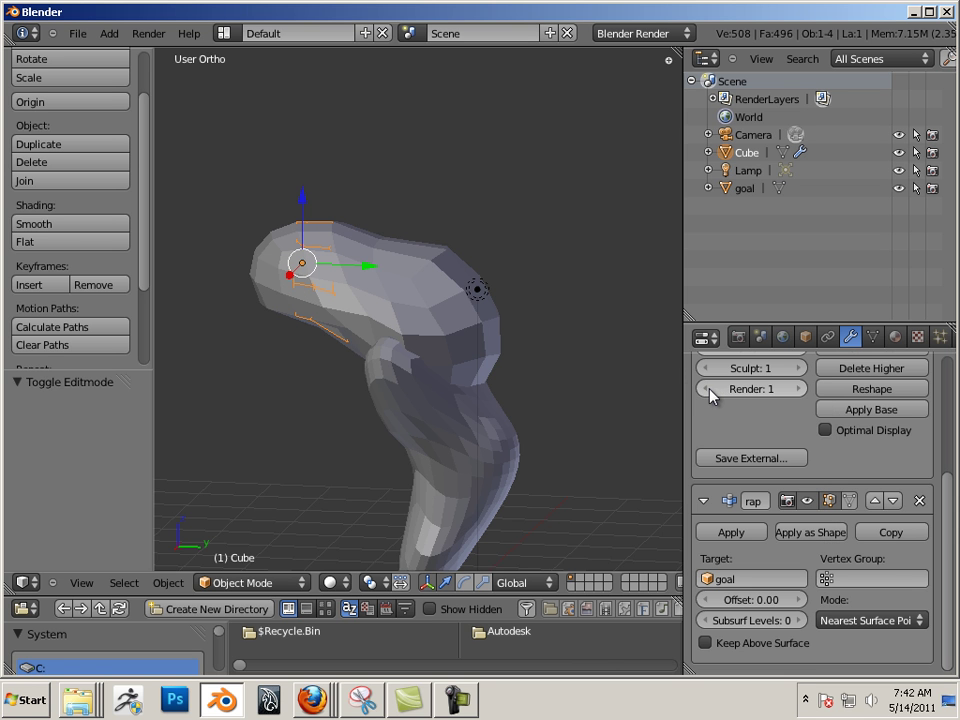
{"action": "scroll", "coordinate": [420, 356], "scroll_direction": "up", "scroll_amount": 1}
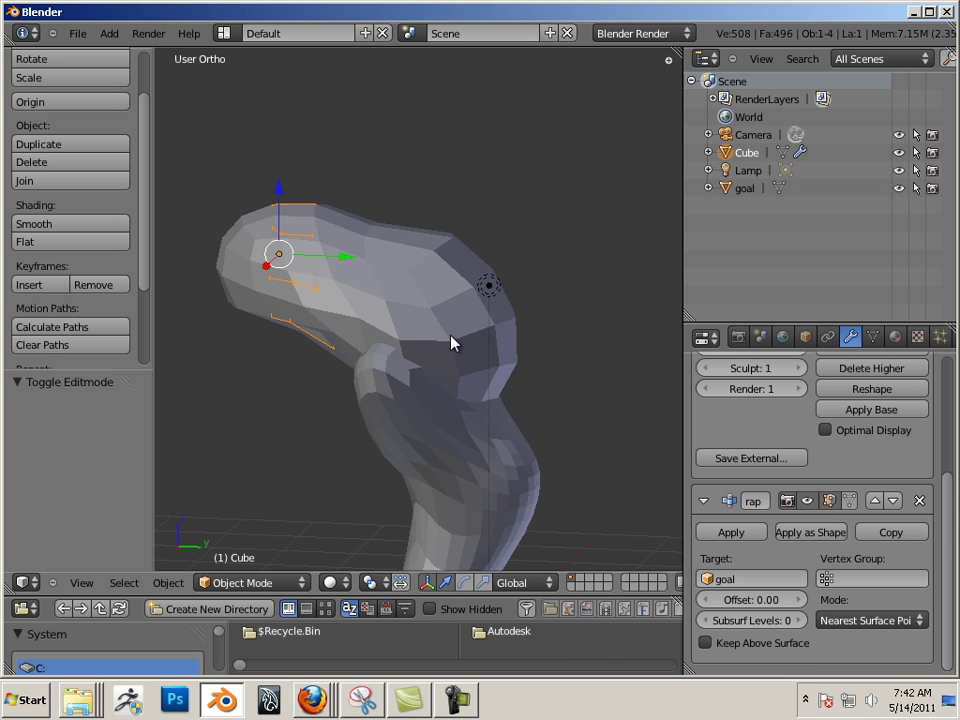
- Set the goal mesh's Display Type to Wire
{"action": "right_click", "coordinate": [450, 340]}
{"action": "left_click", "coordinate": [805, 337]}
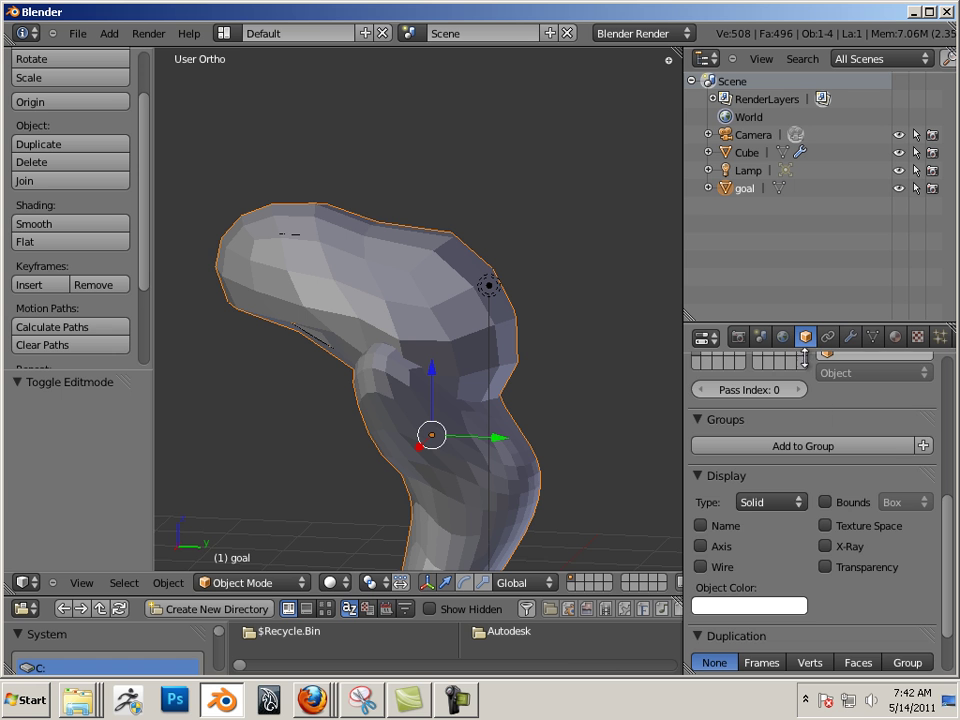
{"action": "left_click", "coordinate": [701, 567]}
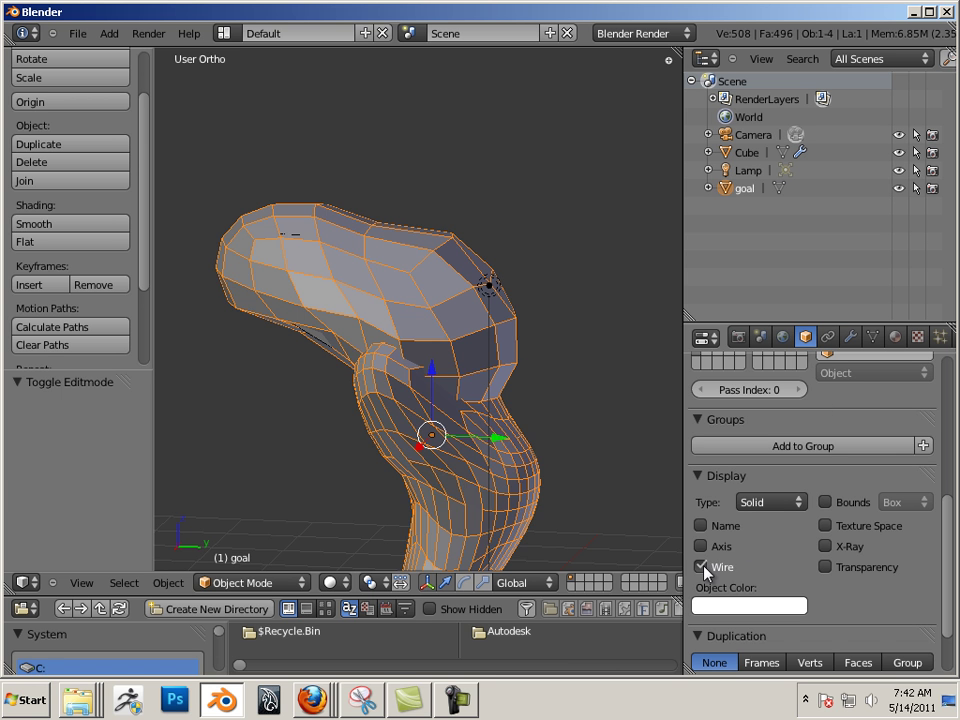
{"action": "left_click", "coordinate": [701, 567]}
{"action": "left_click", "coordinate": [768, 502]}
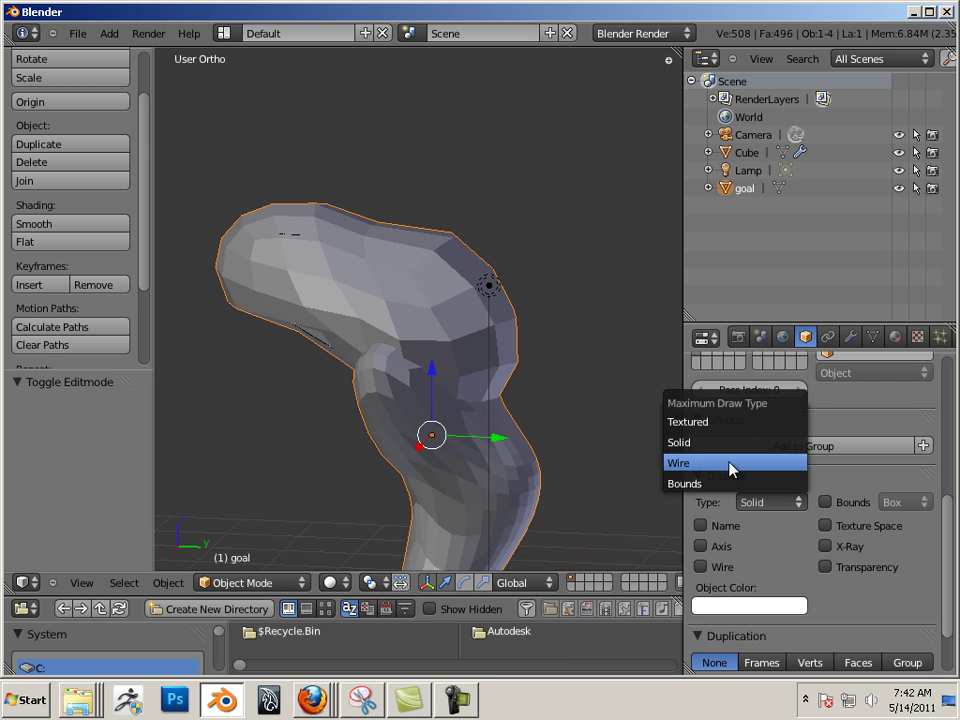
{"action": "left_click", "coordinate": [729, 463]}
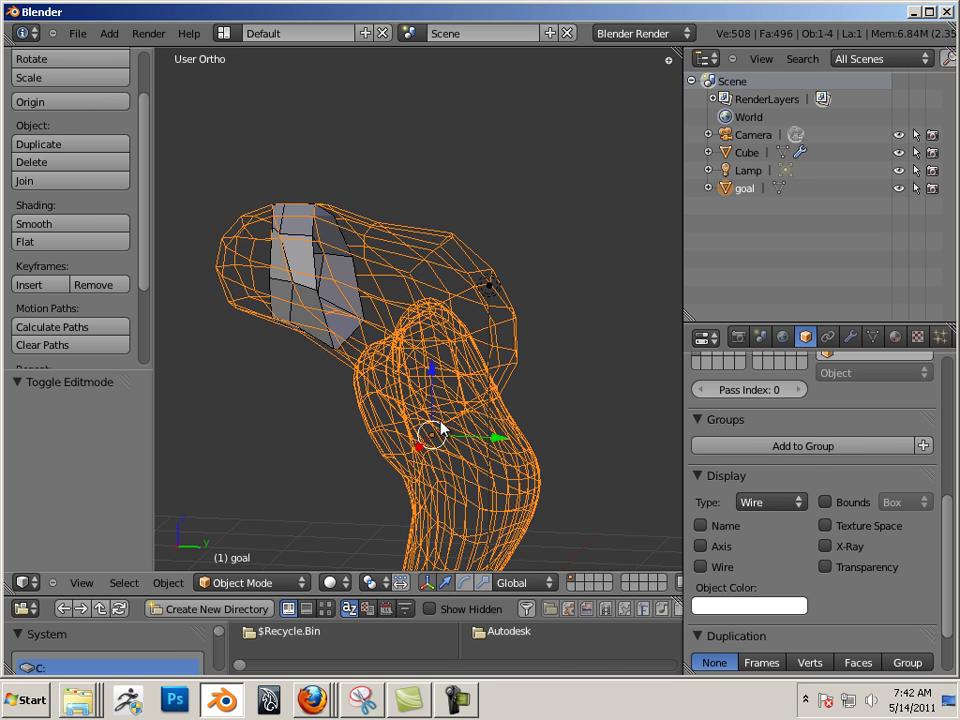
{"action": "key", "text": "Tab"}
- Select the Cube box and put it into Edit Mode, orbiting to view the box beside the leg
{"action": "key", "text": "Tab"}
{"action": "right_click", "coordinate": [310, 318]}
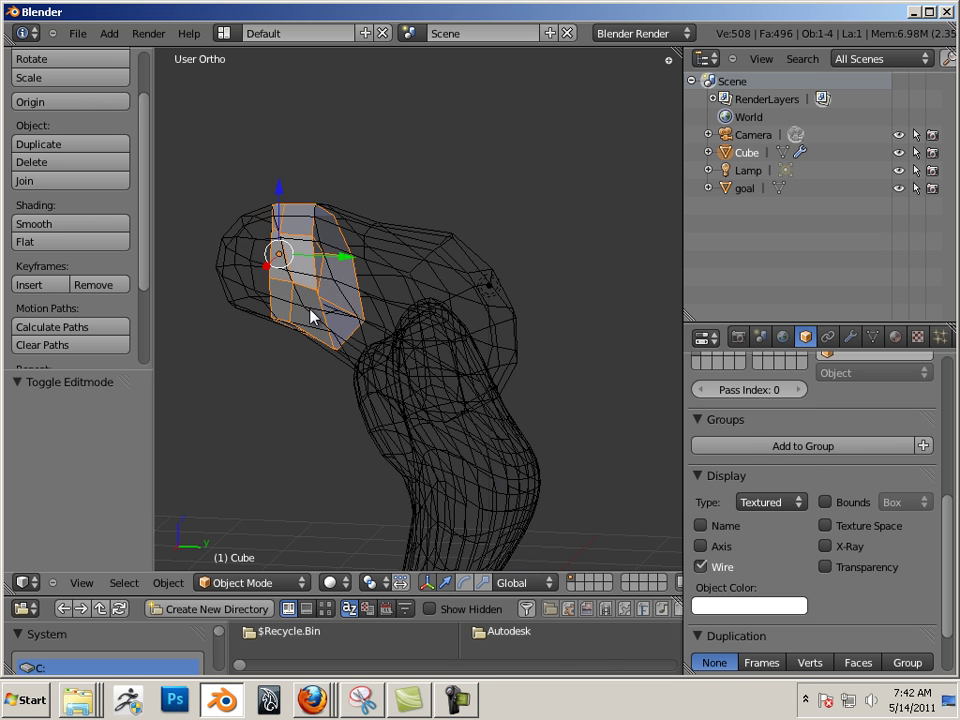
{"action": "key", "text": "Tab"}
{"action": "middle_click_drag", "start_coordinate": [294, 373], "coordinate": [372, 362]}
{"action": "key", "text": "Tab"}
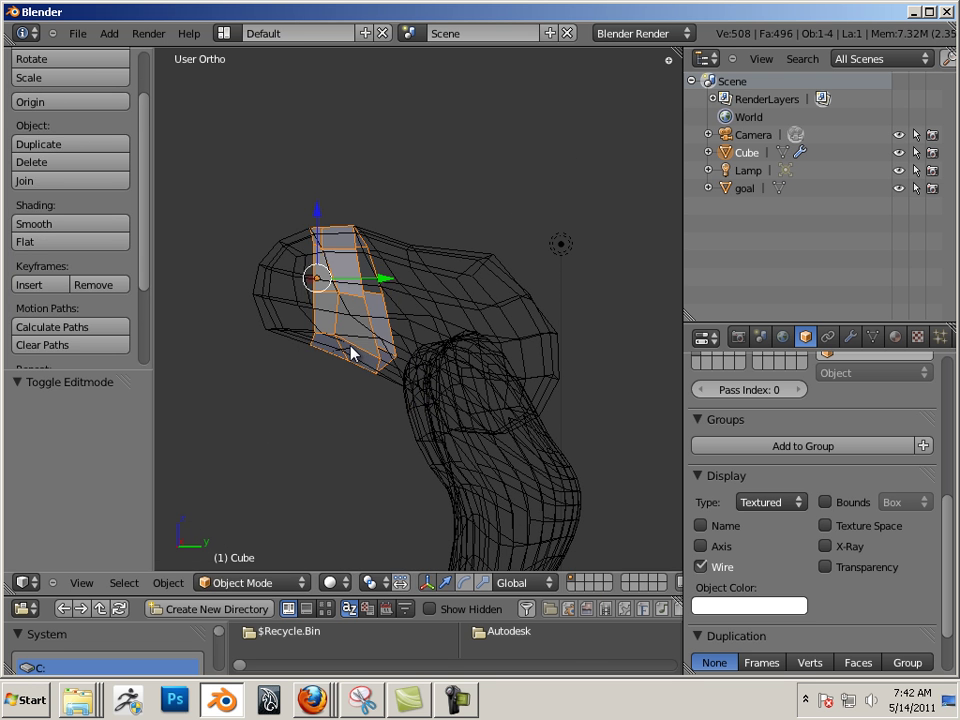
{"action": "key", "text": "Tab"}
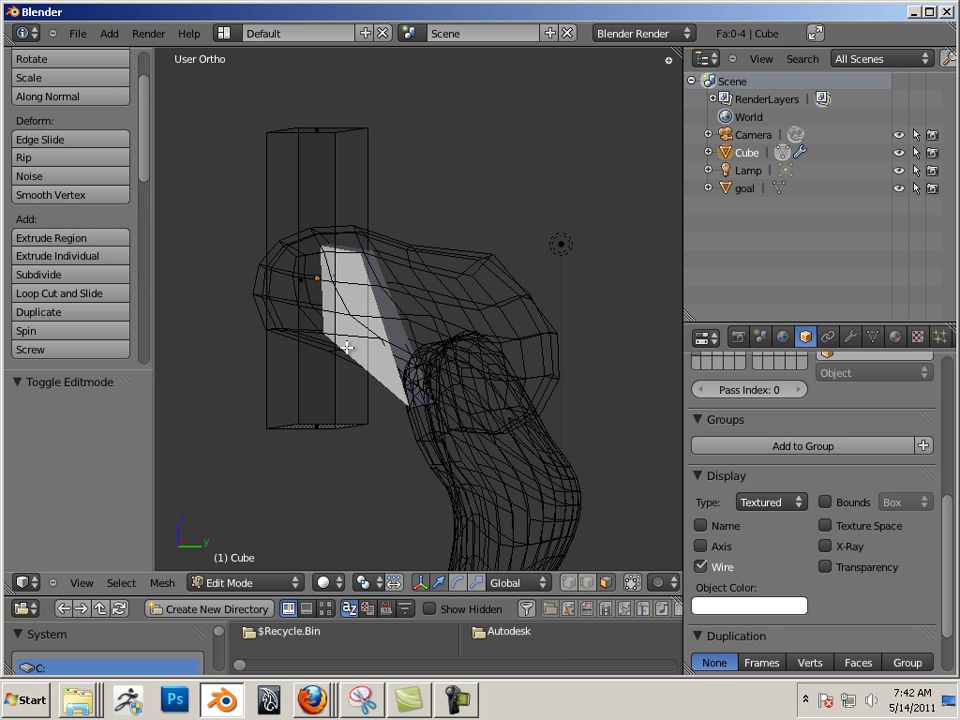
{"action": "key", "text": "Tab"}
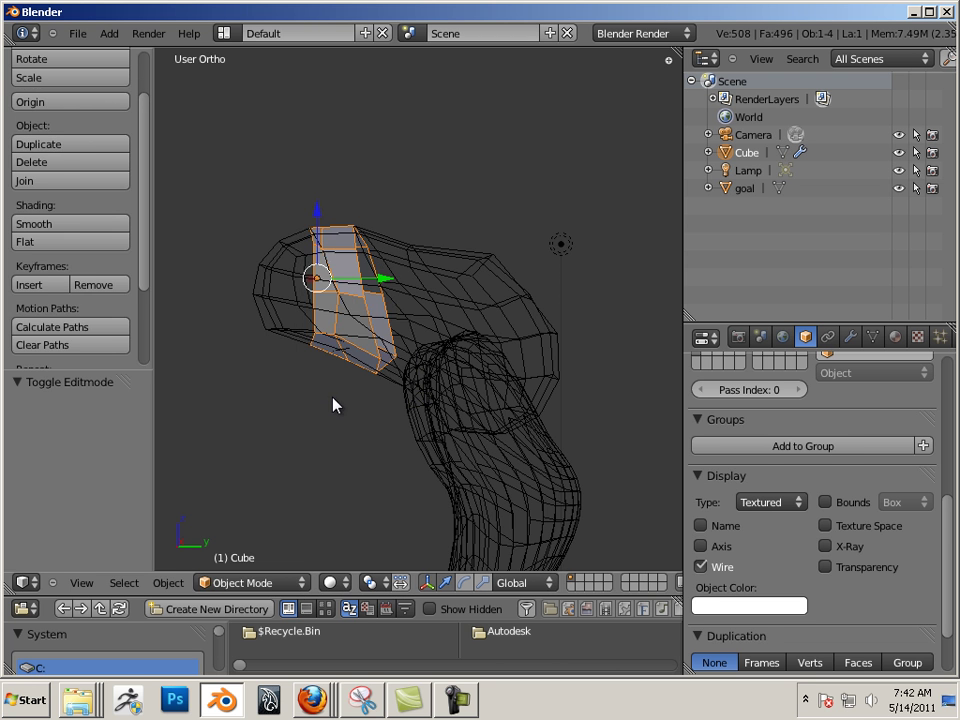
{"action": "key", "text": "Tab"}
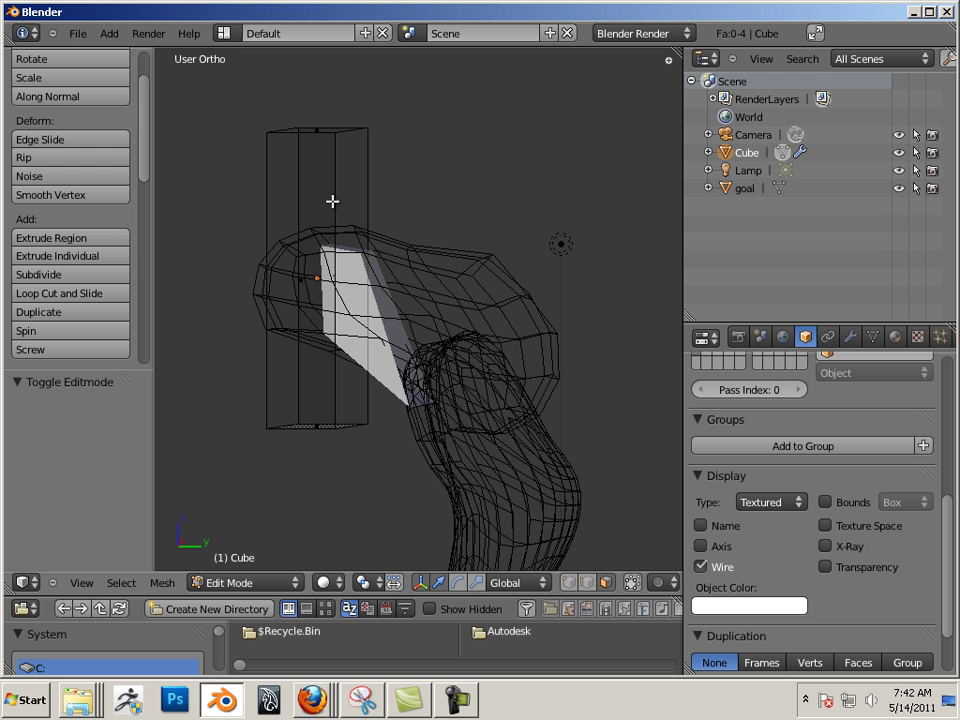
{"action": "middle_click_drag", "start_coordinate": [328, 232], "coordinate": [318, 340]}
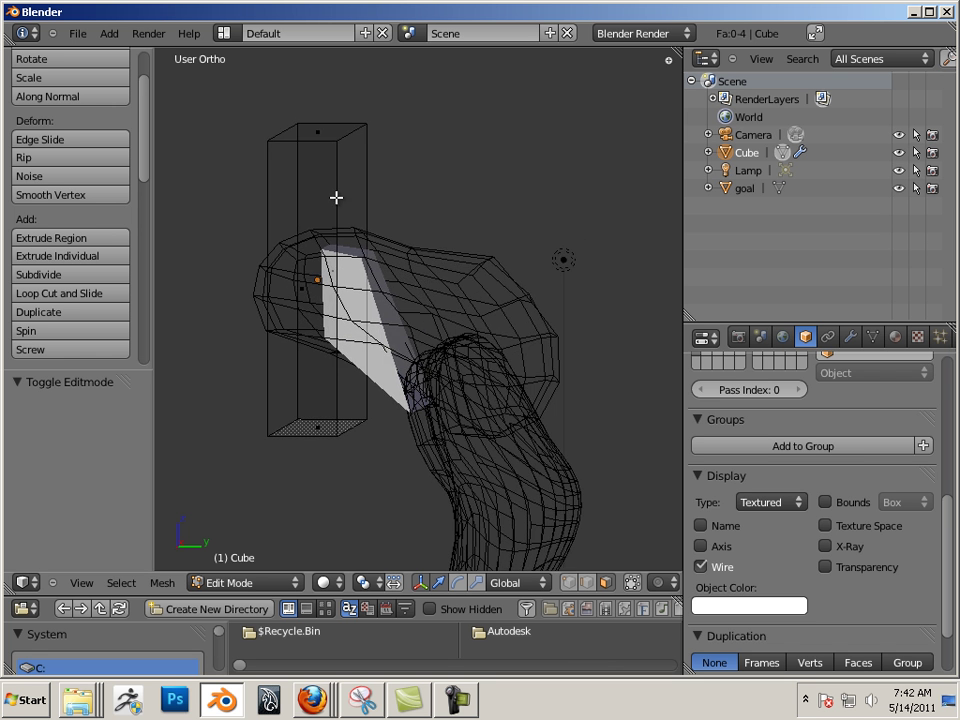
- Select the whole box and rotate it 23° about X in Right view
{"action": "right_click", "coordinate": [317, 134]}
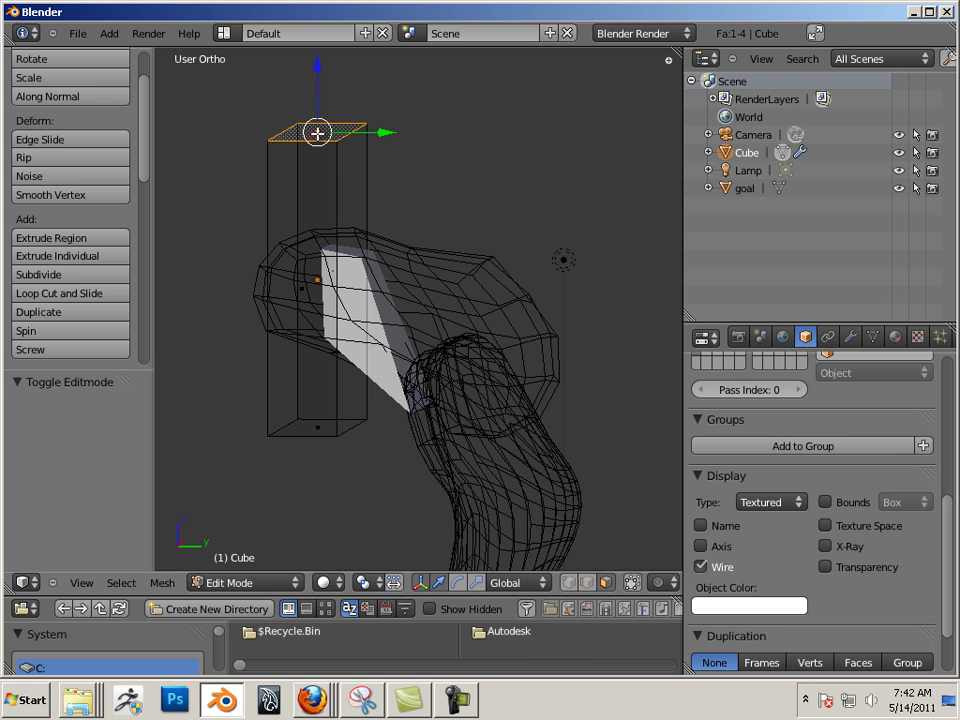
{"action": "key", "text": "a"}
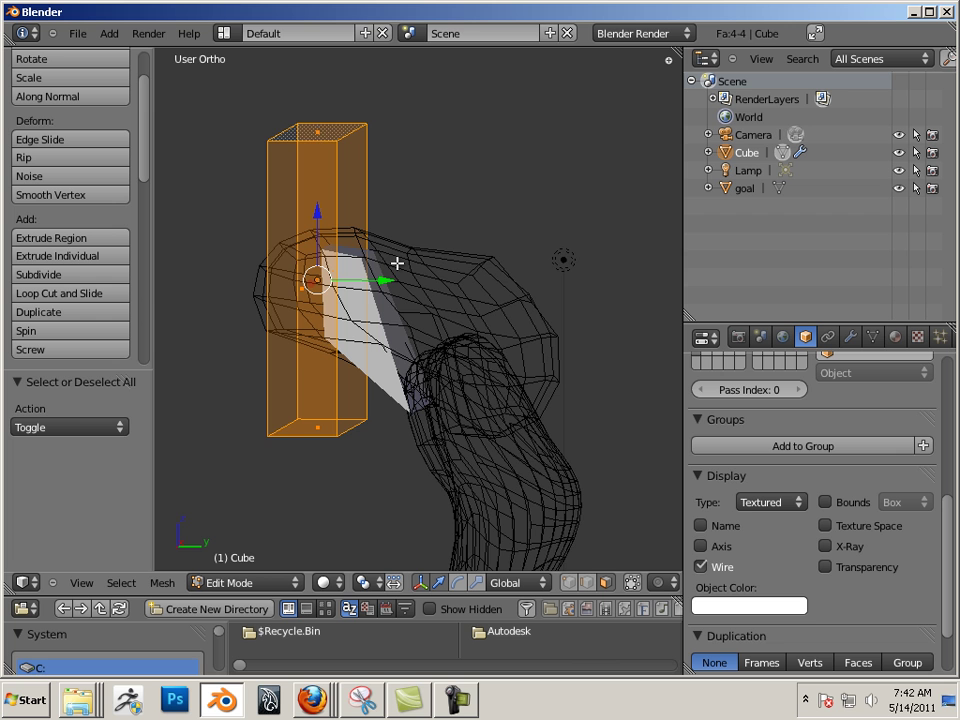
{"action": "key", "text": "KP_3"}
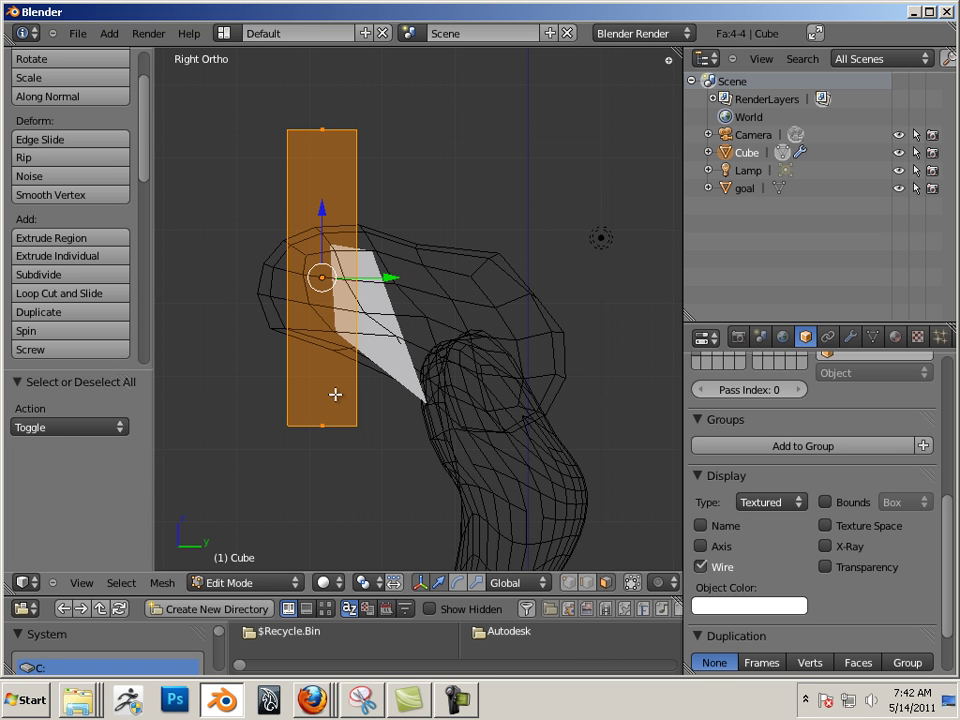
{"action": "left_click", "coordinate": [476, 583]}
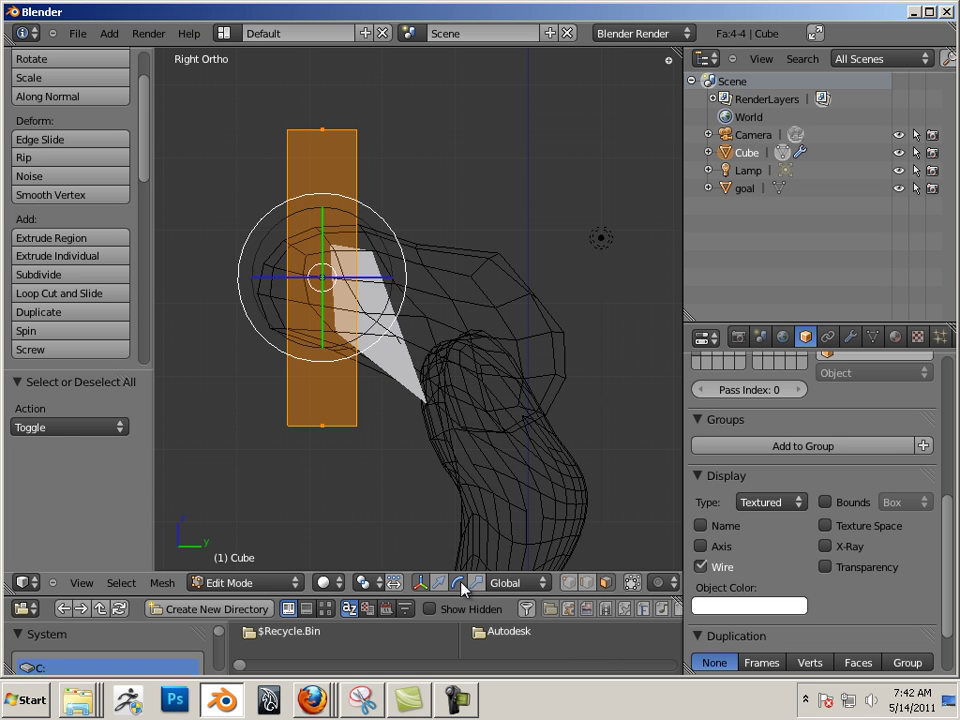
{"action": "left_click_drag", "start_coordinate": [369, 208], "coordinate": [392, 230]}
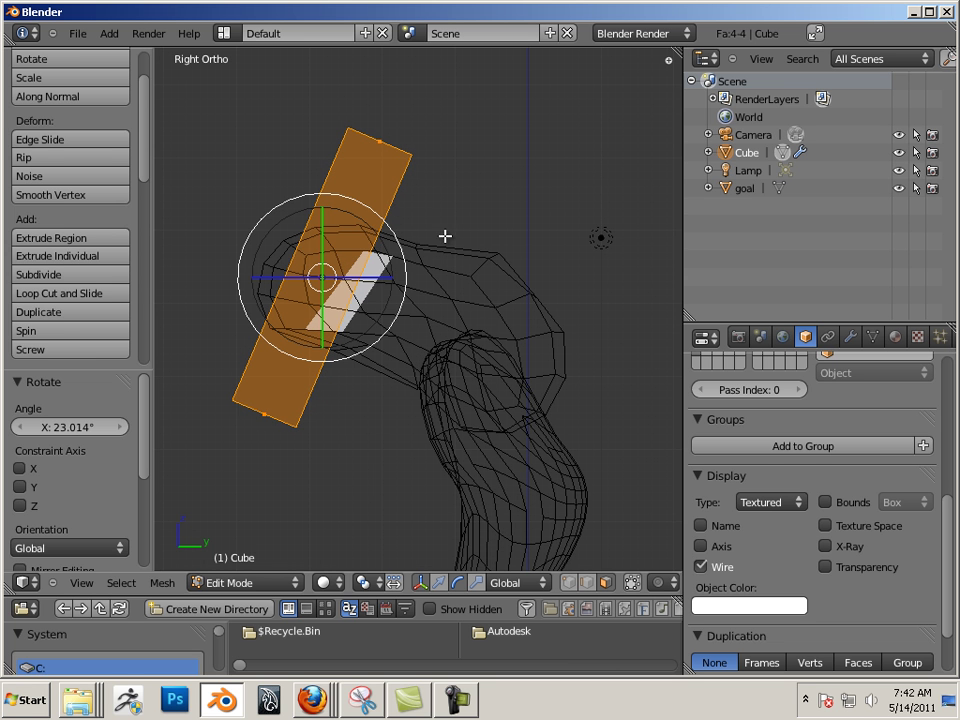
{"action": "key", "text": "Tab"}
{"action": "key", "text": "Tab"}
{"action": "key", "text": "Tab"}
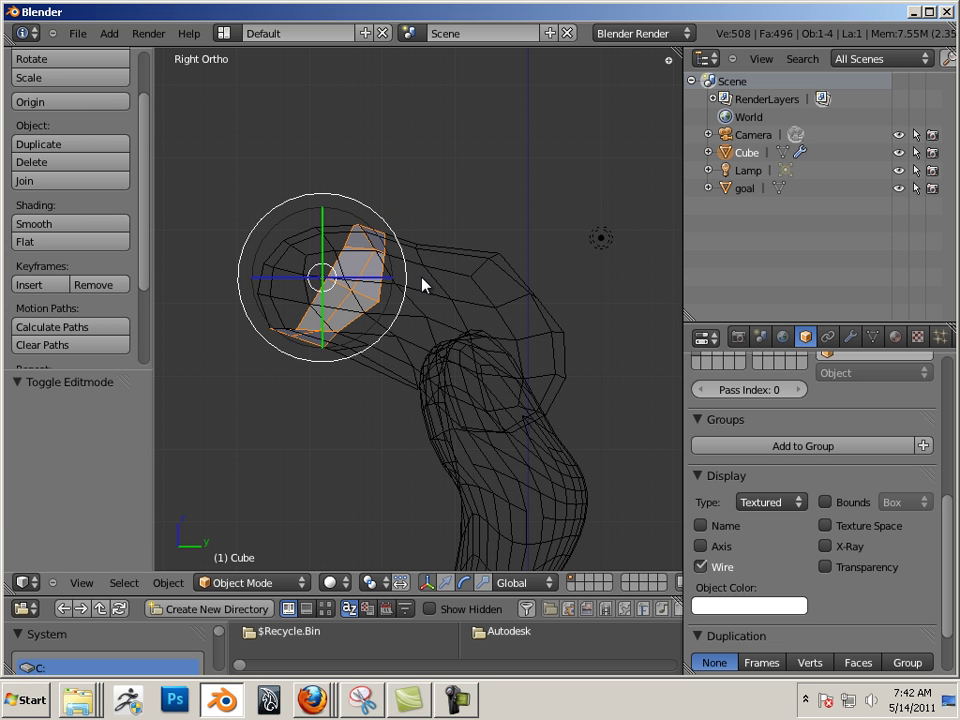
- Select the box's end edge loop in edge select mode and switch to Right view
{"action": "middle_click_drag", "start_coordinate": [422, 281], "coordinate": [250, 405]}
{"action": "key", "text": "Tab"}
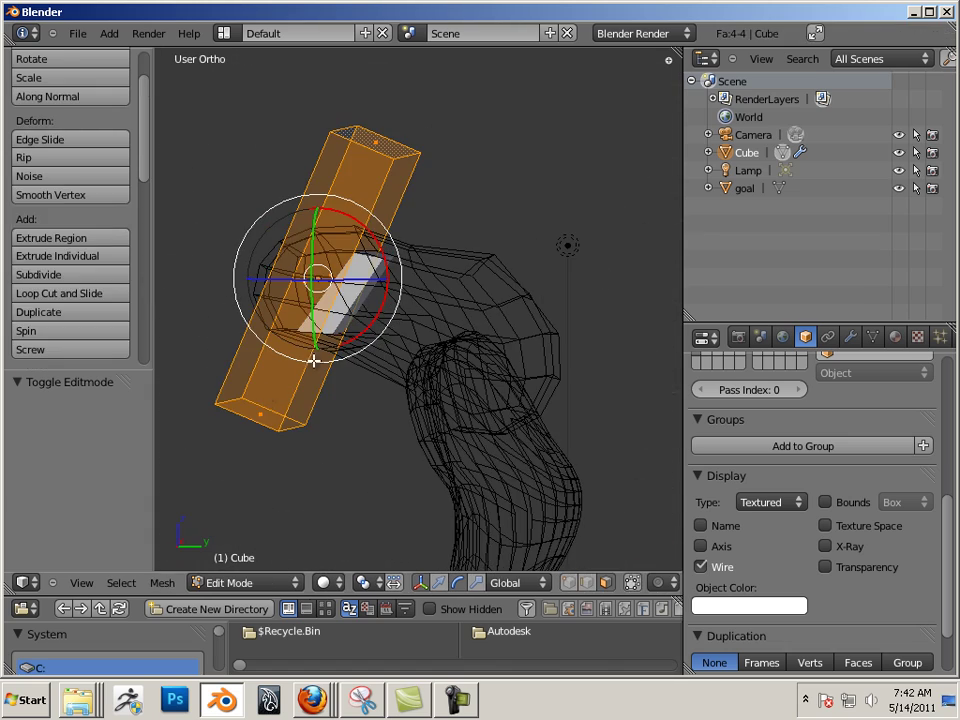
{"action": "left_click", "coordinate": [588, 583], "text": "shift"}
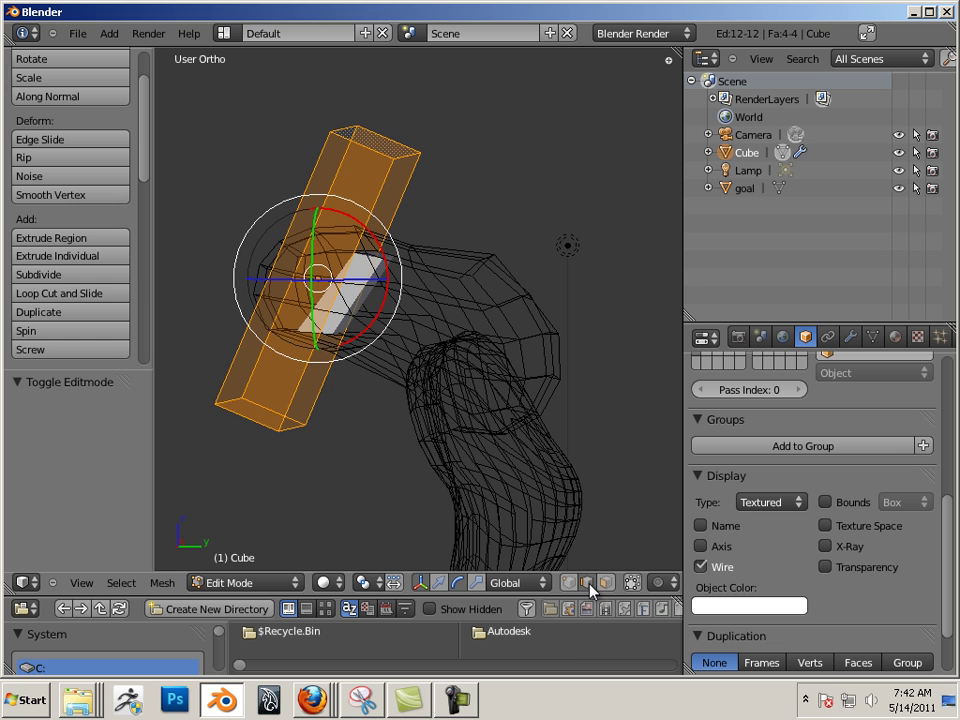
{"action": "right_click", "coordinate": [385, 182]}
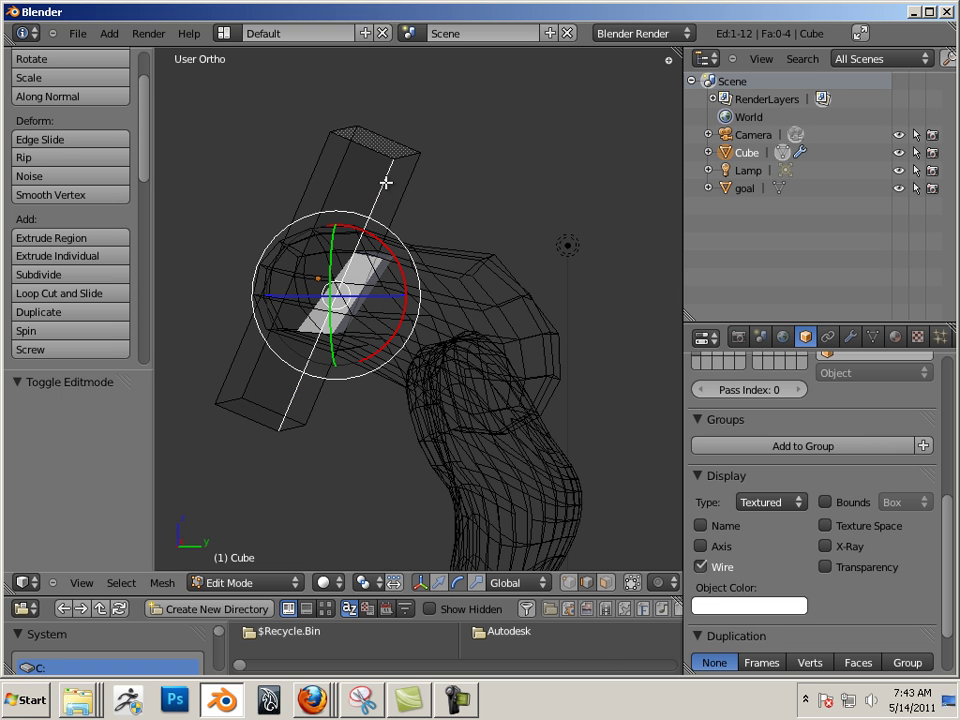
{"action": "right_click", "coordinate": [385, 182], "text": "alt"}
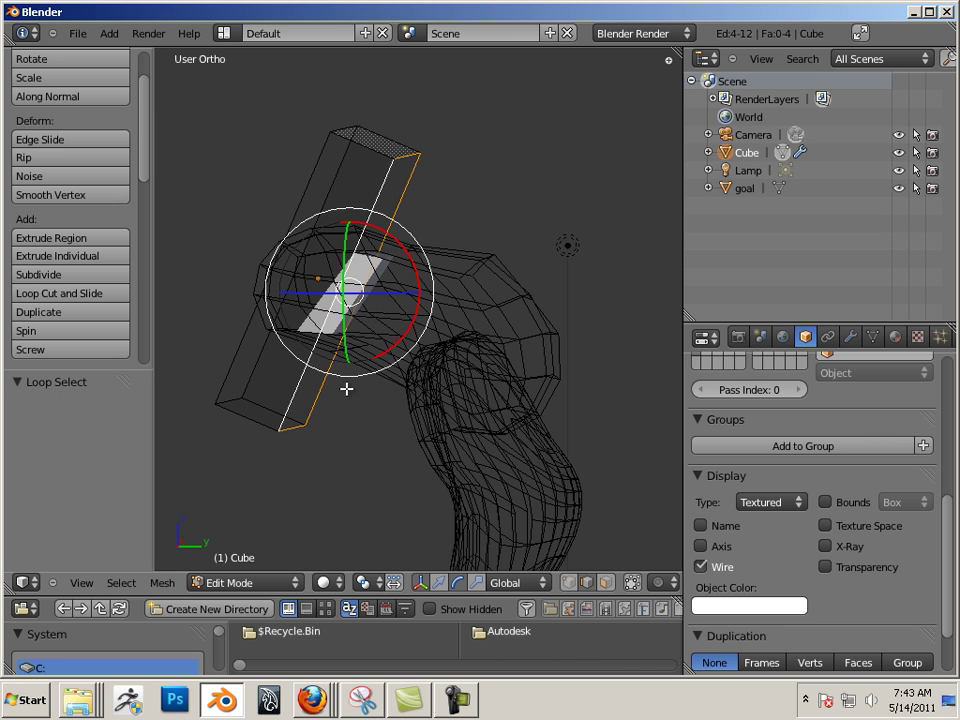
{"action": "key", "text": "KP_3"}
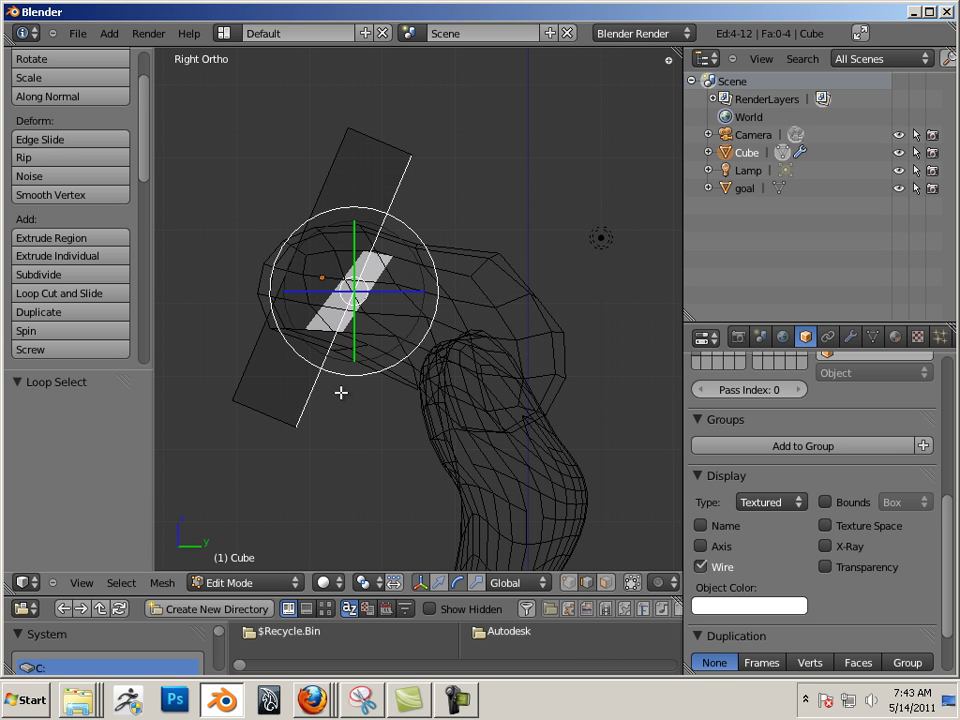
- Extrude the loop 0.708 Y and -0.142 Z, then rotate it 16.327° about X
{"action": "key", "text": "e"}
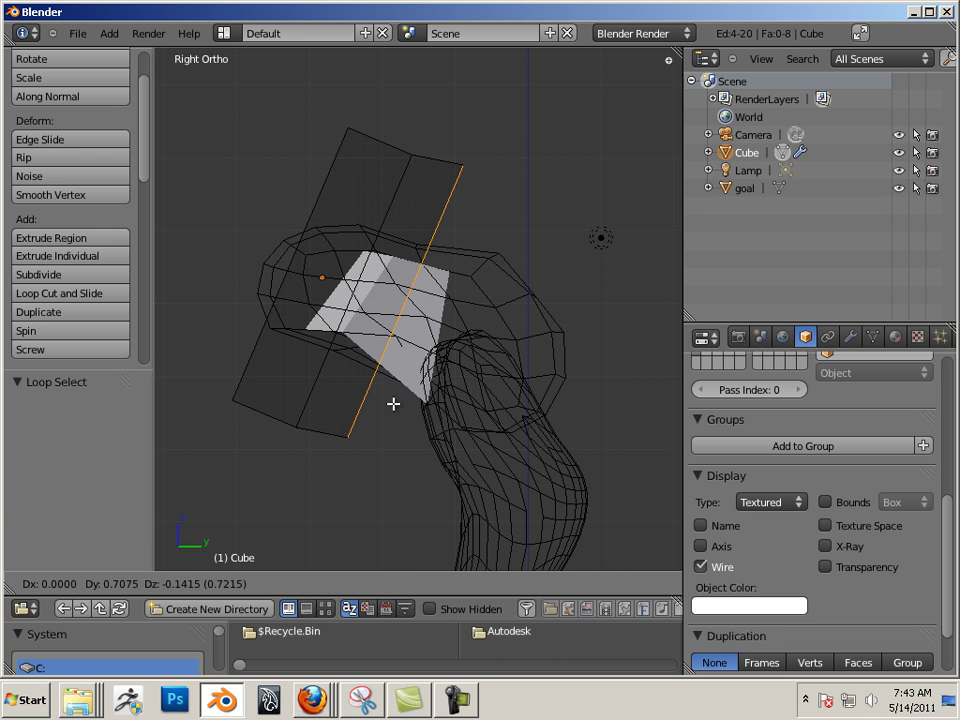
{"action": "left_click", "coordinate": [392, 403]}
{"action": "key", "text": "r"}
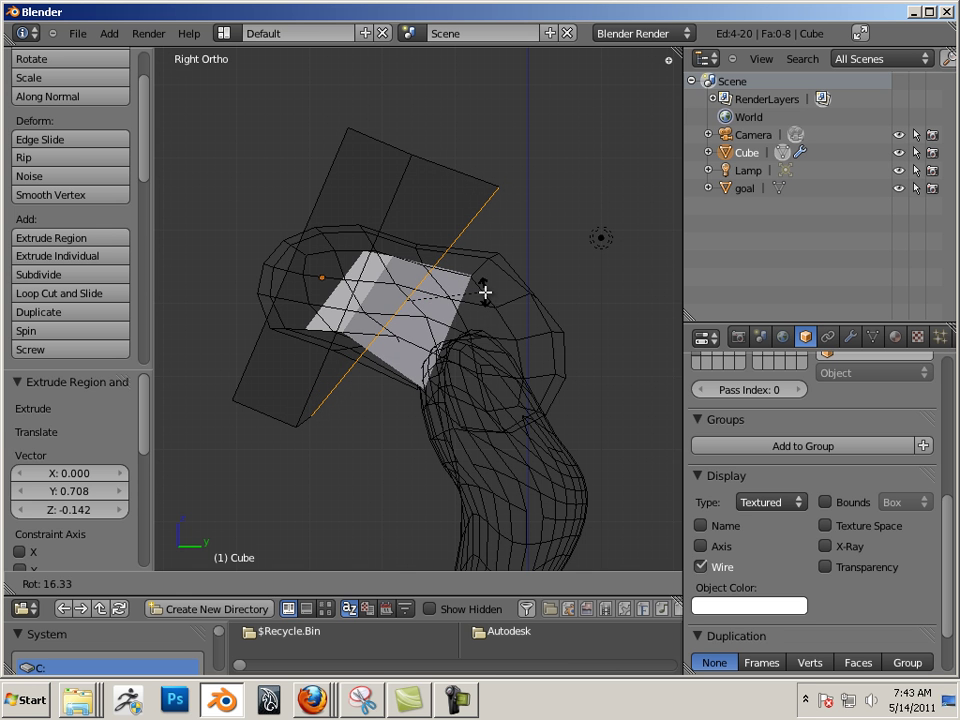
{"action": "left_click", "coordinate": [485, 292]}
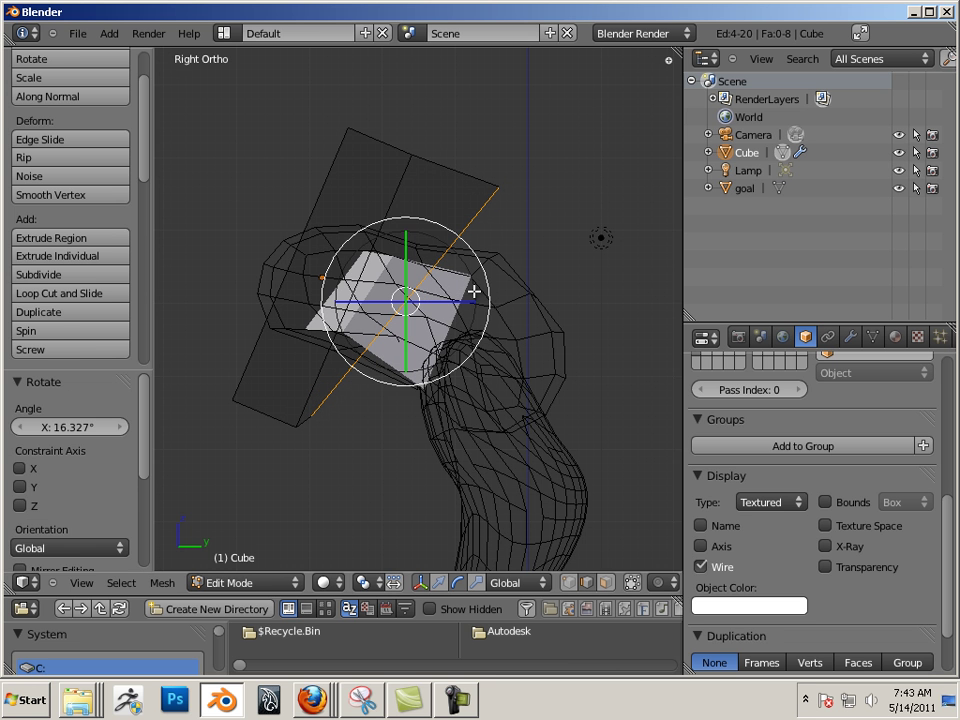
{"action": "key", "text": "Tab"}
{"action": "middle_click_drag", "start_coordinate": [525, 317], "coordinate": [484, 310]}
{"action": "key", "text": "Tab"}
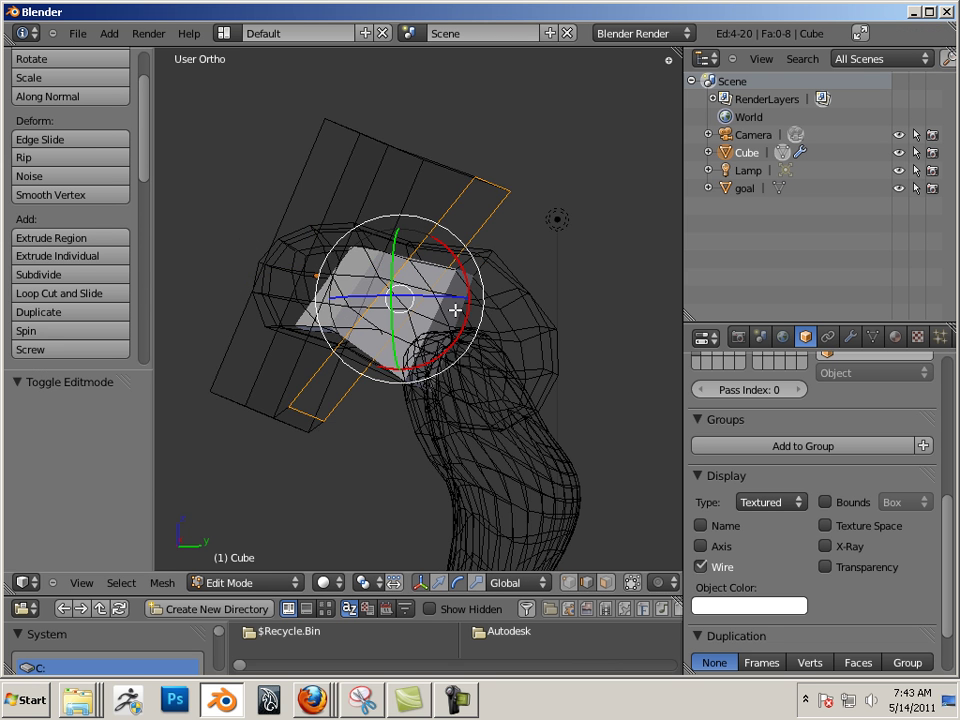
- Move the end face further along the leg and check the wrapped result
{"action": "key", "text": "KP_3"}
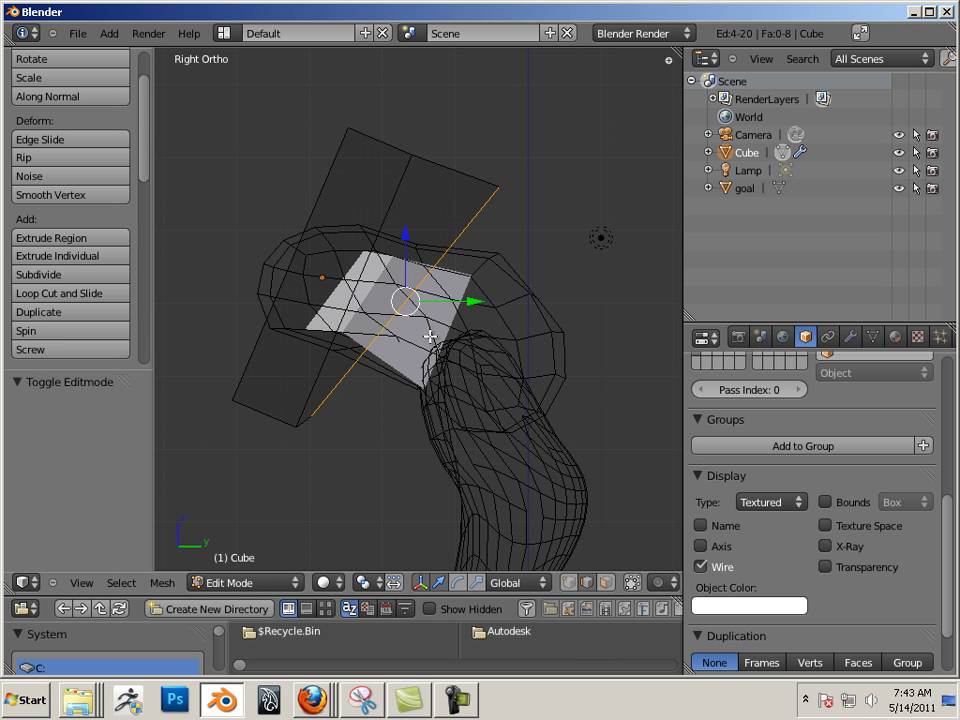
{"action": "key", "text": "g"}
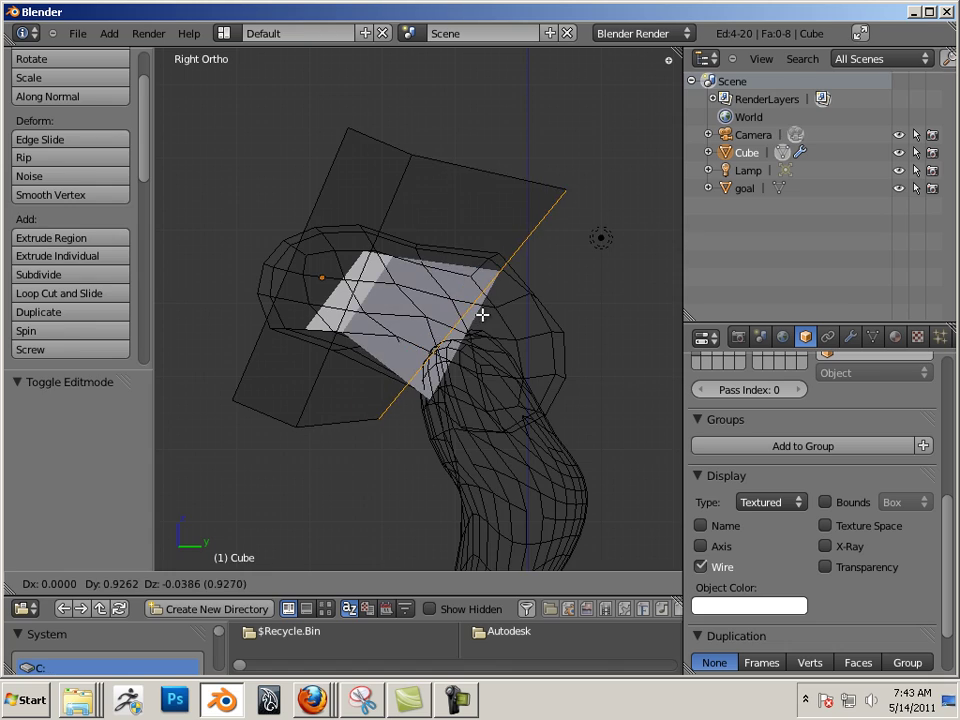
{"action": "left_click", "coordinate": [480, 320]}
{"action": "key", "text": "Tab"}
{"action": "middle_click_drag", "start_coordinate": [489, 339], "coordinate": [349, 296]}
{"action": "middle_click_drag", "start_coordinate": [216, 399], "coordinate": [414, 336]}
{"action": "key", "text": "Tab"}
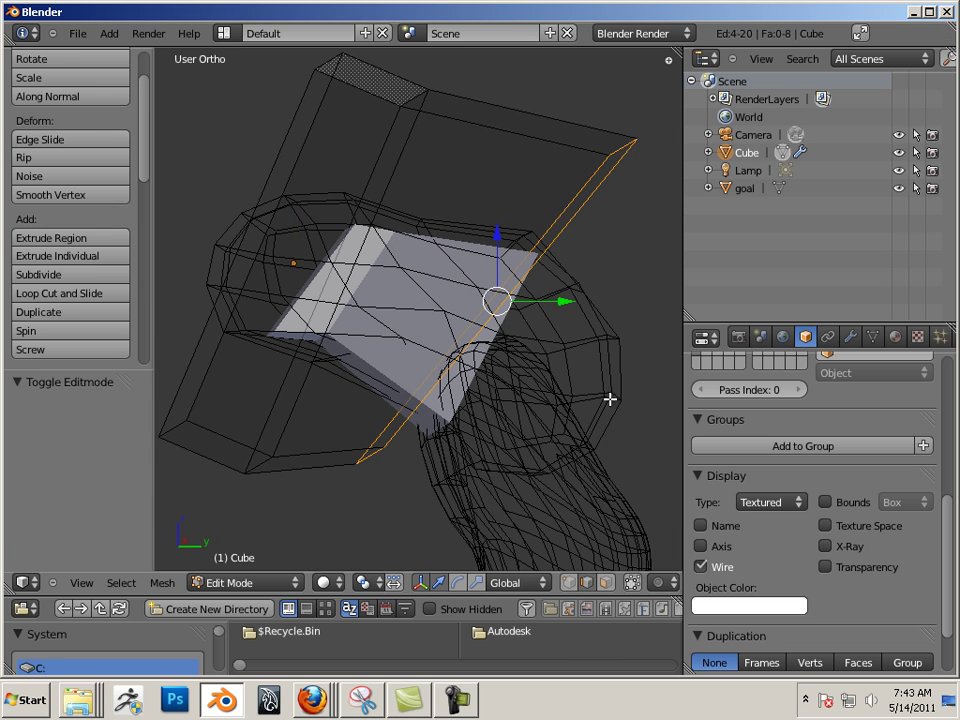
- Extrude a new section down the leg and tilt its end loop to follow it
{"action": "key", "text": "KP_3"}
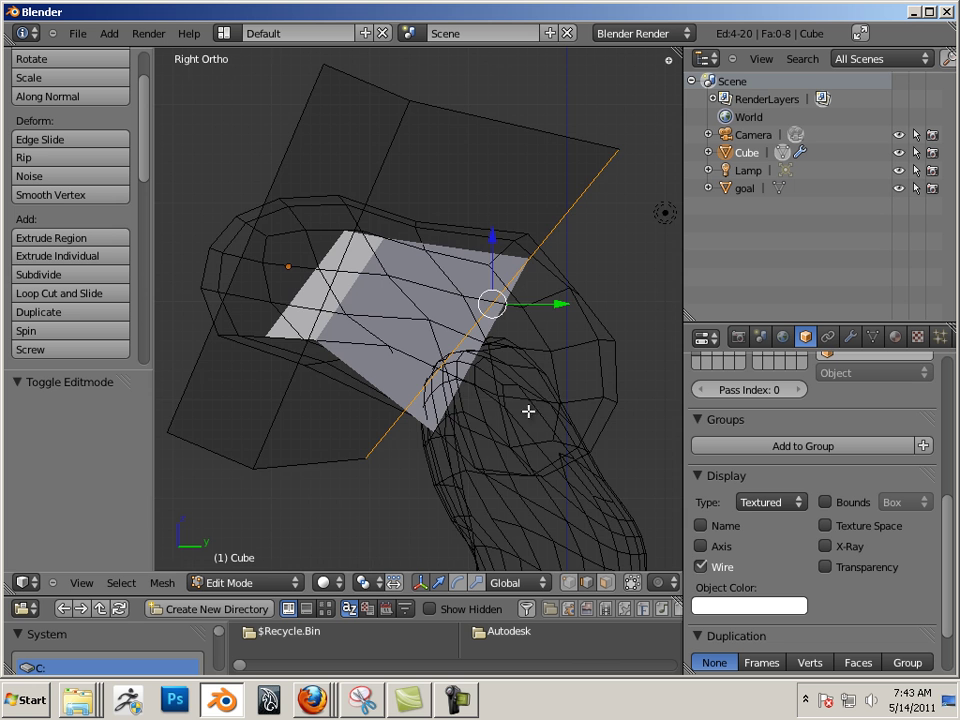
{"action": "scroll", "coordinate": [444, 369], "scroll_direction": "down", "scroll_amount": 5}
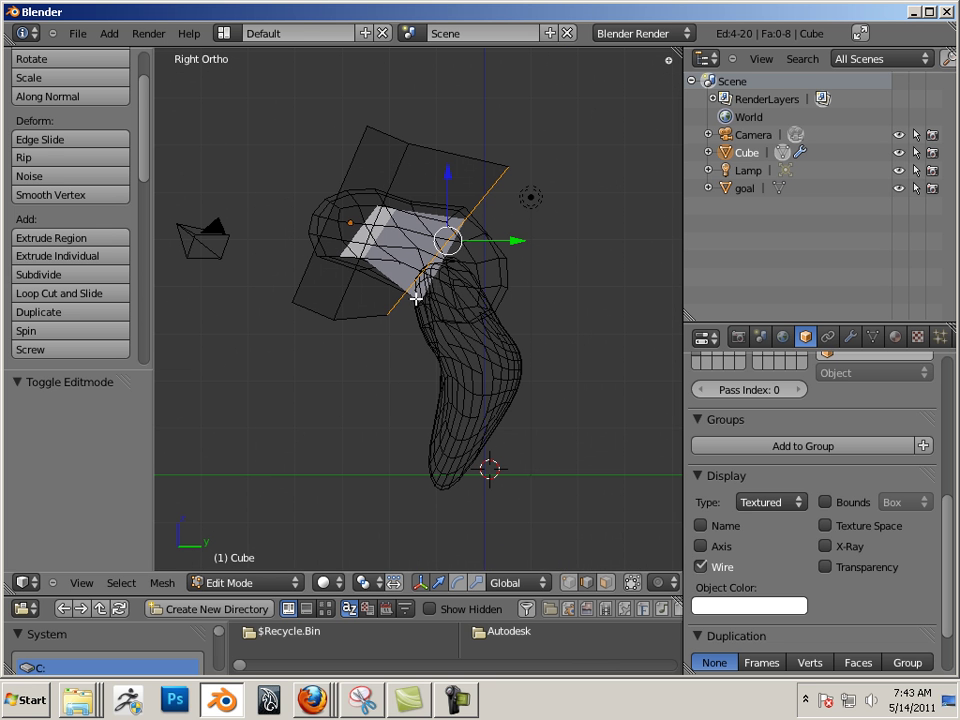
{"action": "key", "text": "e"}
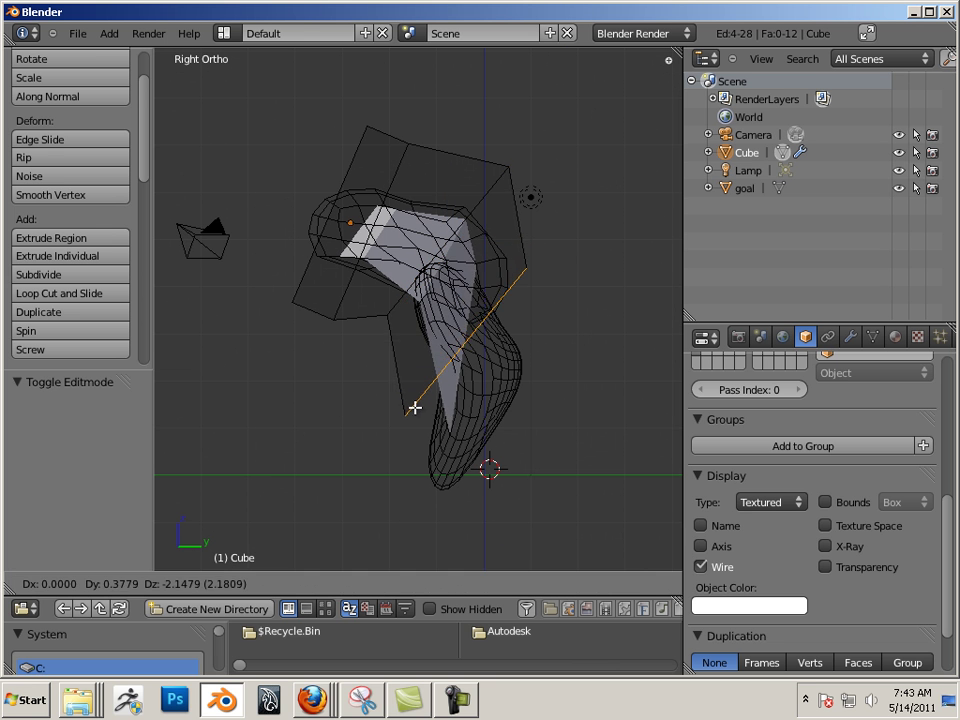
{"action": "left_click", "coordinate": [414, 400]}
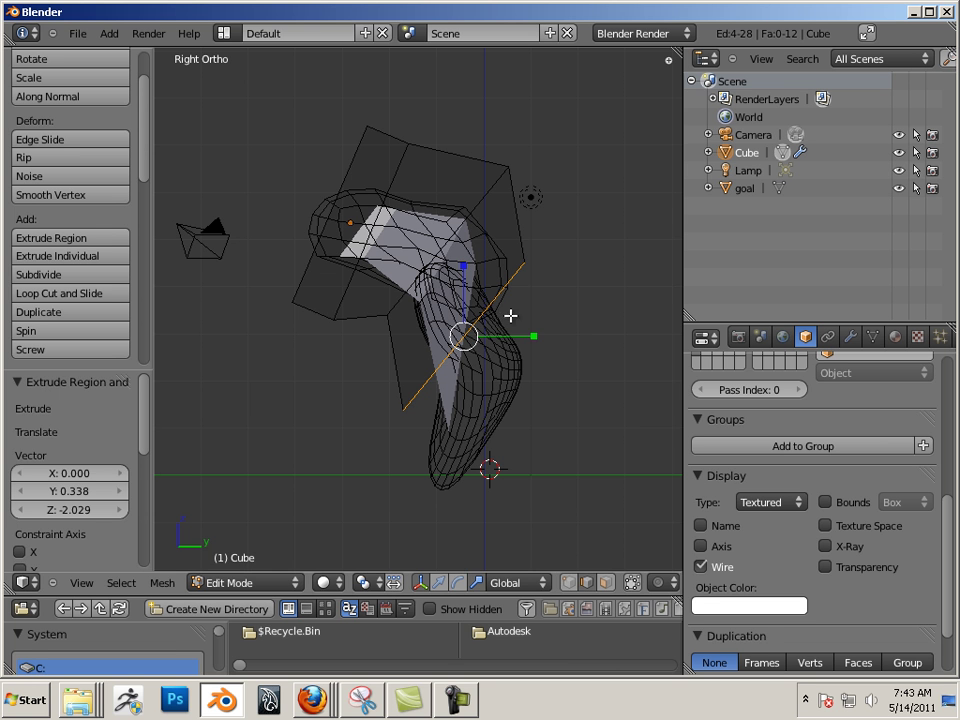
{"action": "key", "text": "r"}
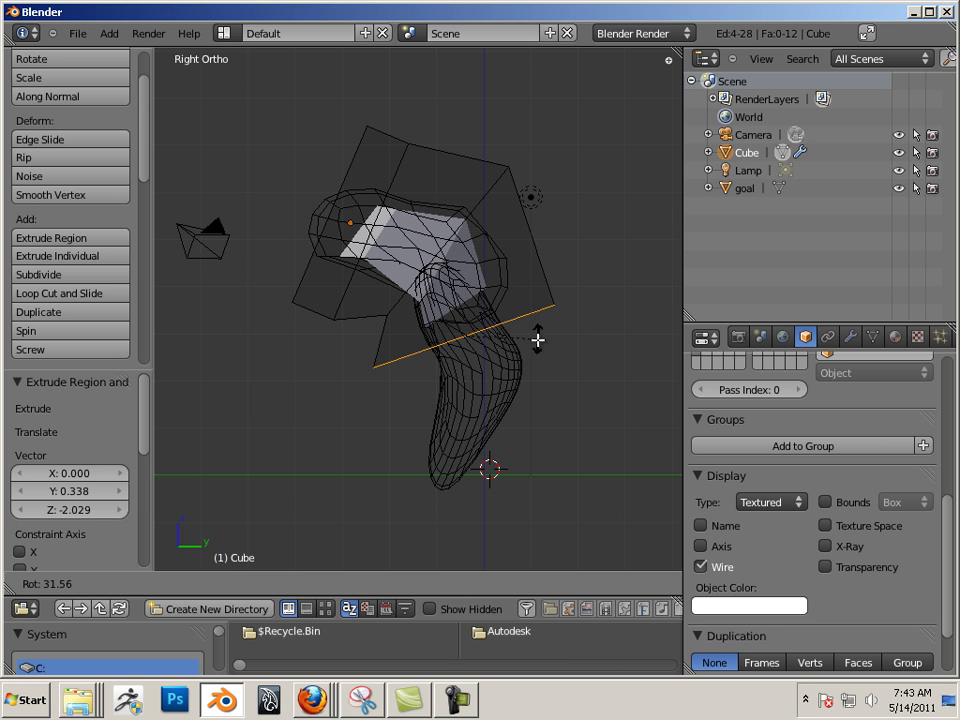
{"action": "left_click", "coordinate": [529, 339]}
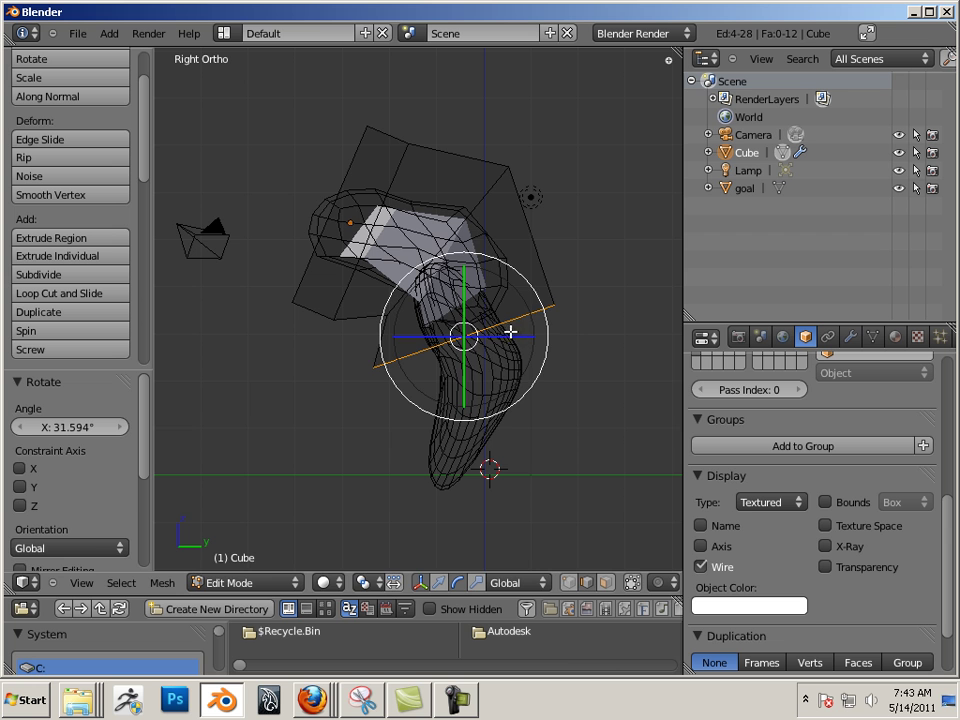
- Extrude two more tilted sections toward the leg's tip and preview the wrapped leg
{"action": "key", "text": "e"}
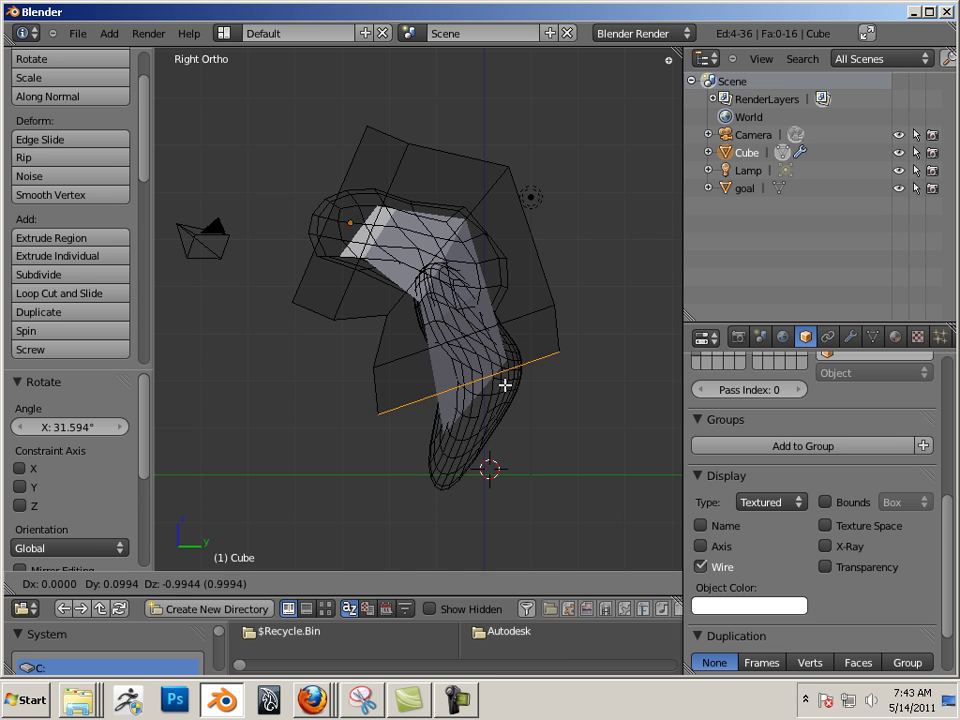
{"action": "left_click", "coordinate": [504, 388]}
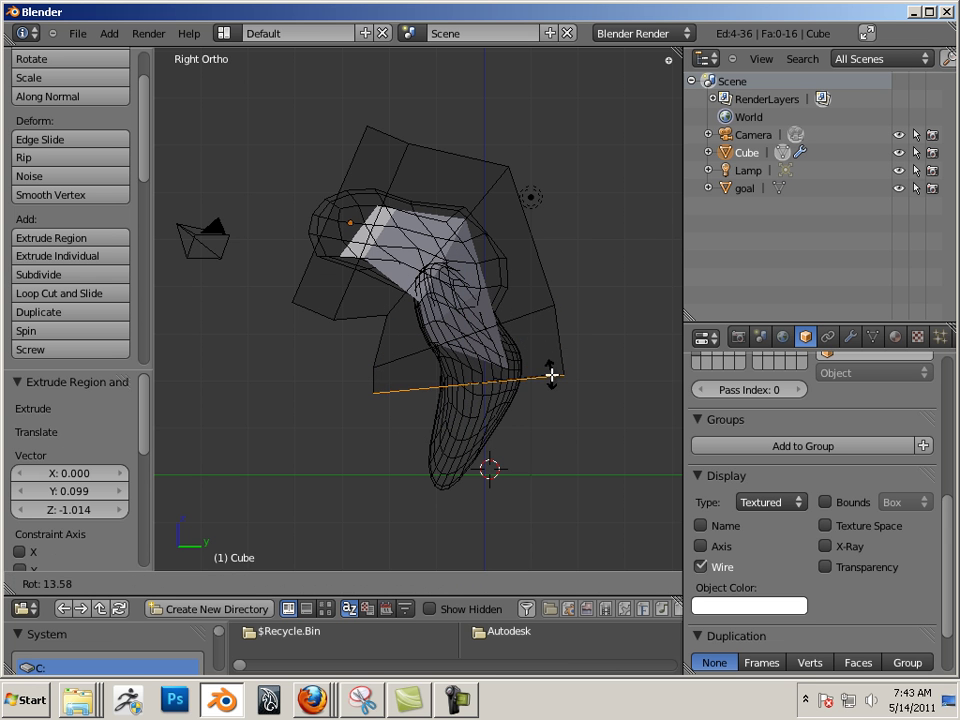
{"action": "left_click", "coordinate": [551, 375]}
{"action": "key", "text": "e"}
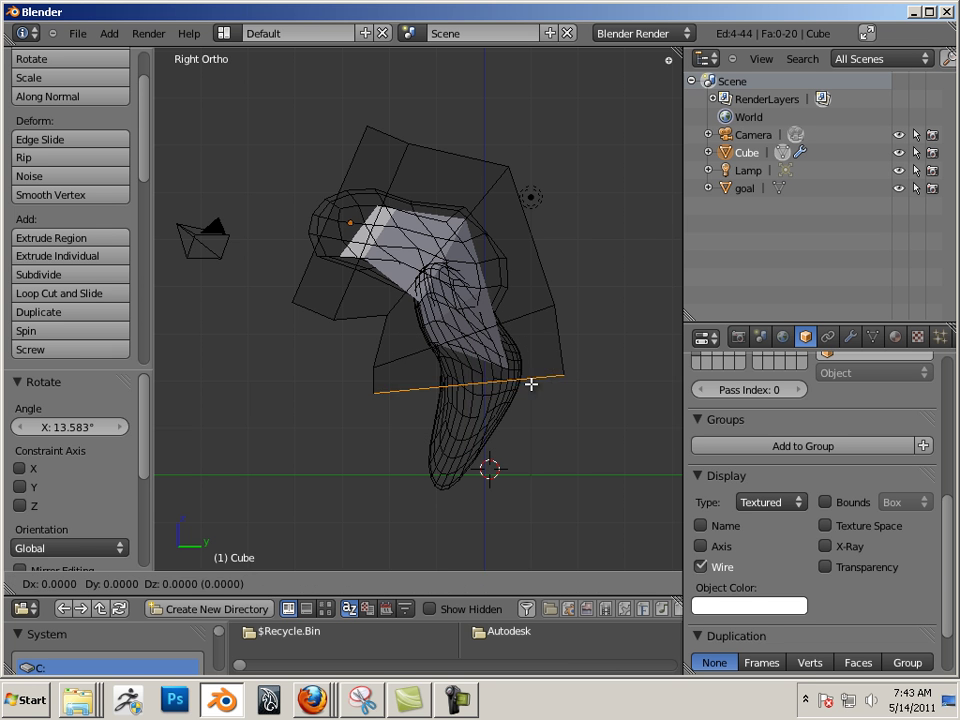
{"action": "left_click", "coordinate": [512, 441]}
{"action": "key", "text": "r"}
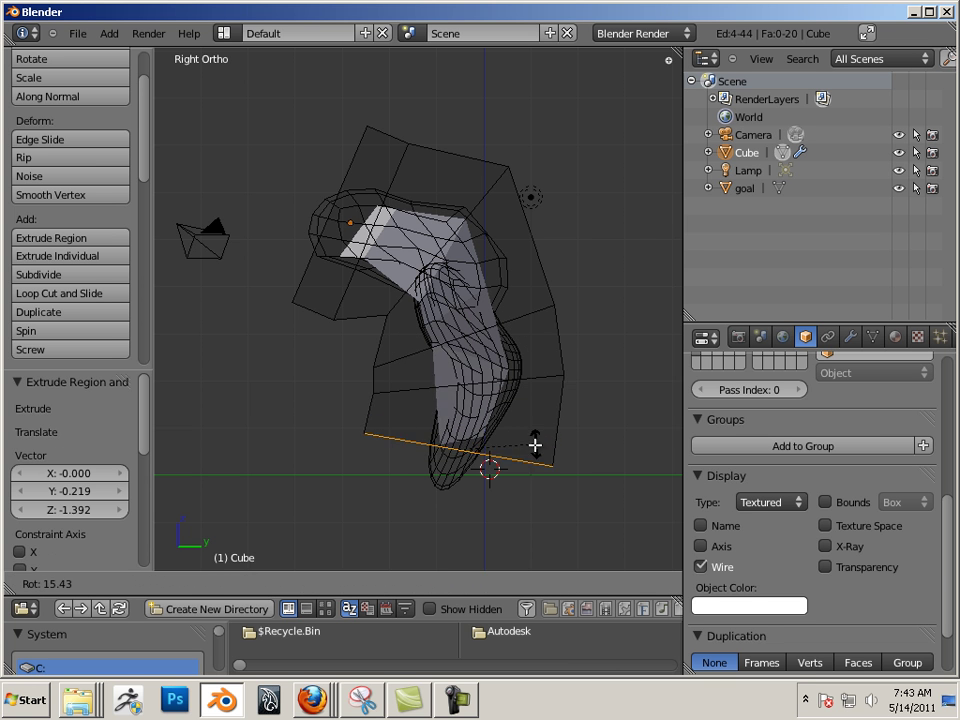
{"action": "left_click", "coordinate": [531, 454]}
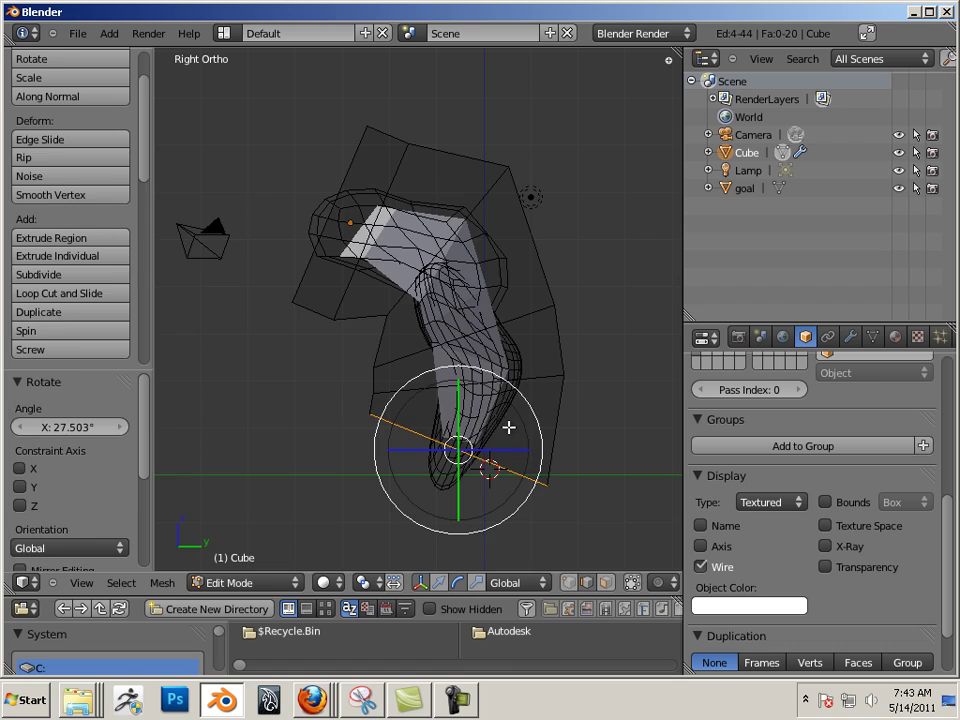
{"action": "key", "text": "Tab"}
{"action": "middle_click_drag", "start_coordinate": [615, 416], "coordinate": [435, 263]}
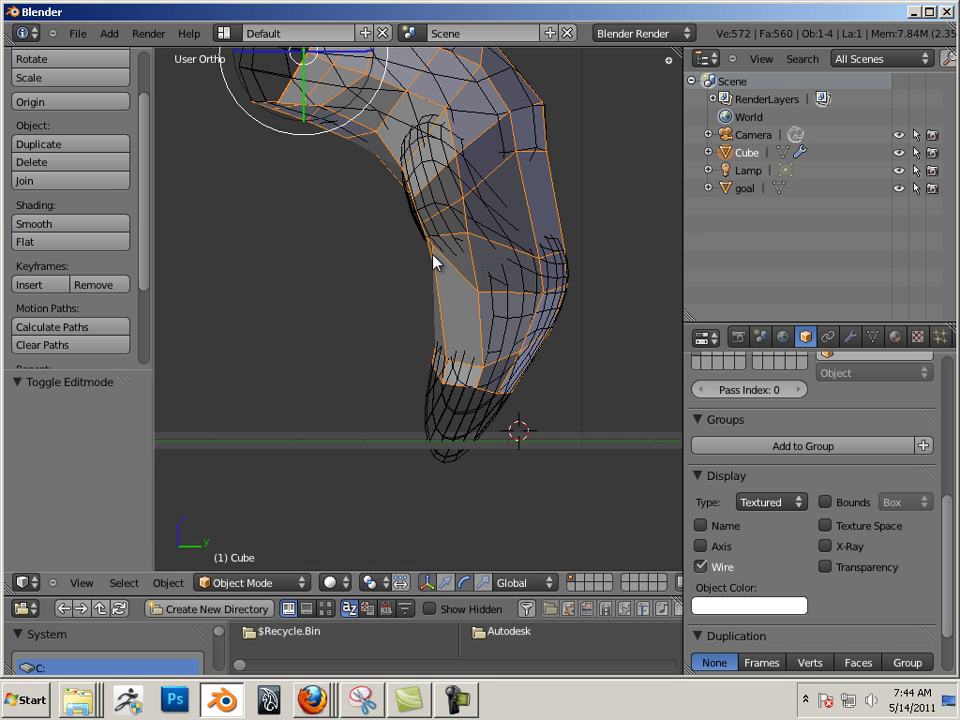
{"action": "key", "text": "KP_3"}
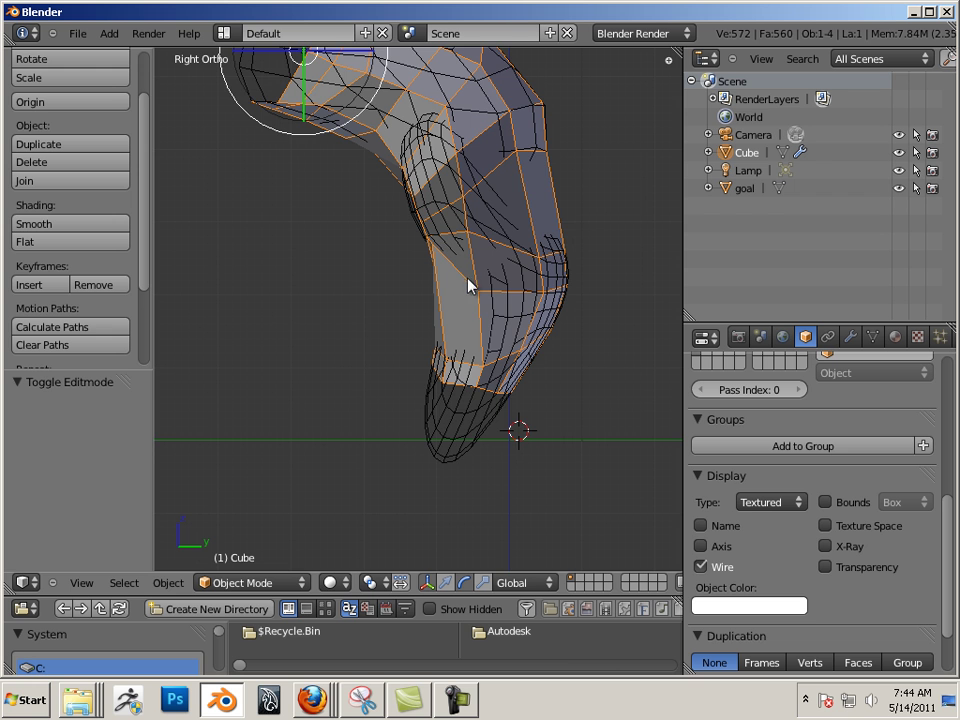
{"action": "middle_click_drag", "start_coordinate": [432, 280], "coordinate": [388, 350], "text": "shift"}
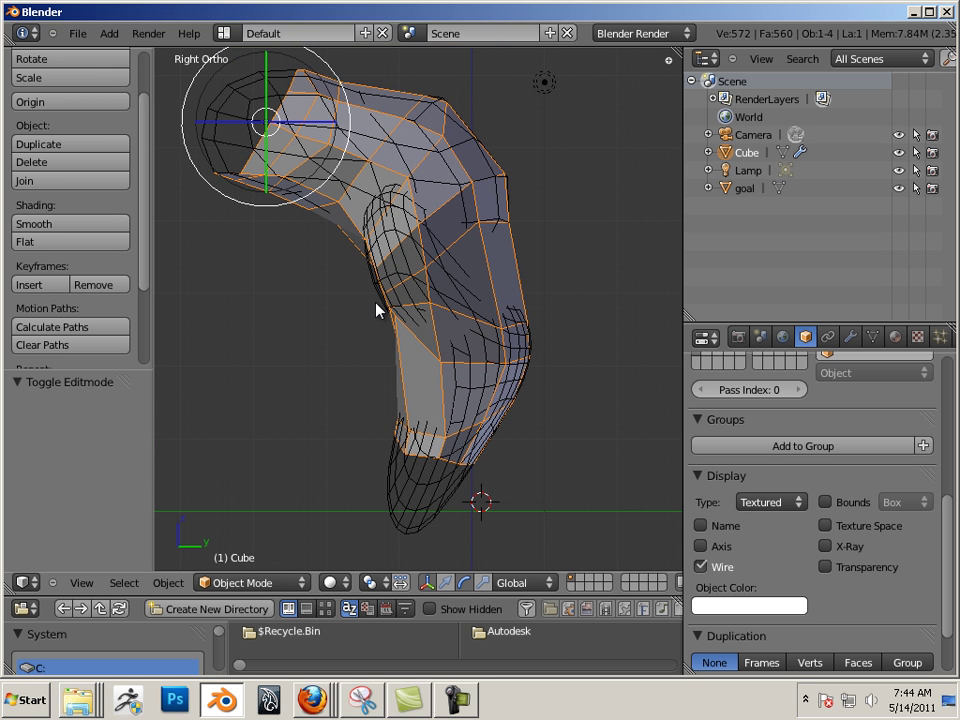
- Move the cage's bottom end loop down to the leg's tip
{"action": "key", "text": "Tab"}
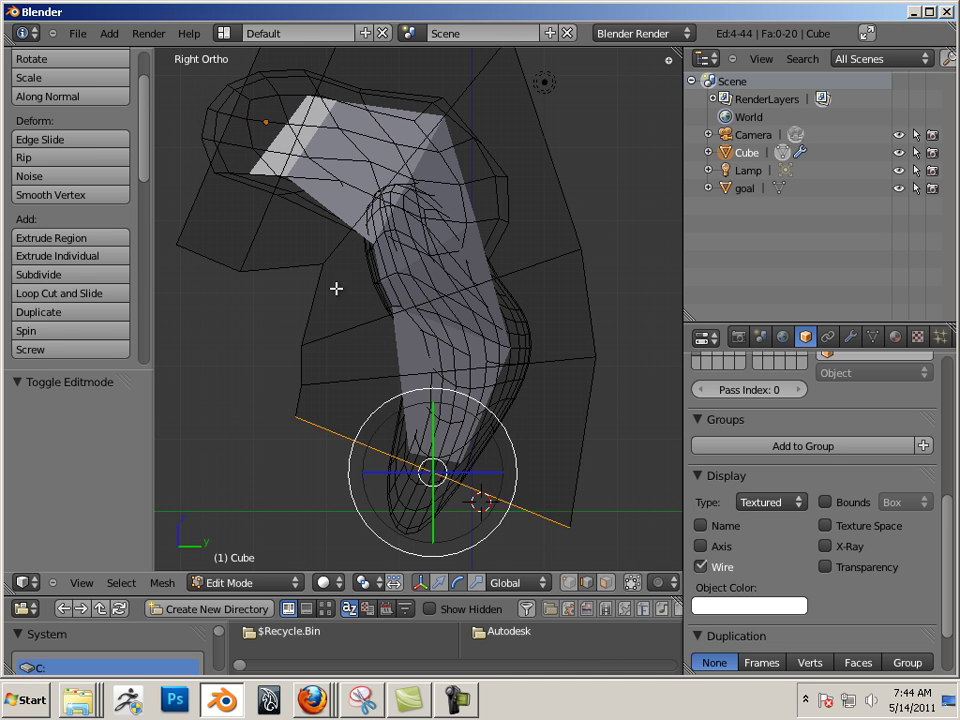
{"action": "key", "text": "g"}
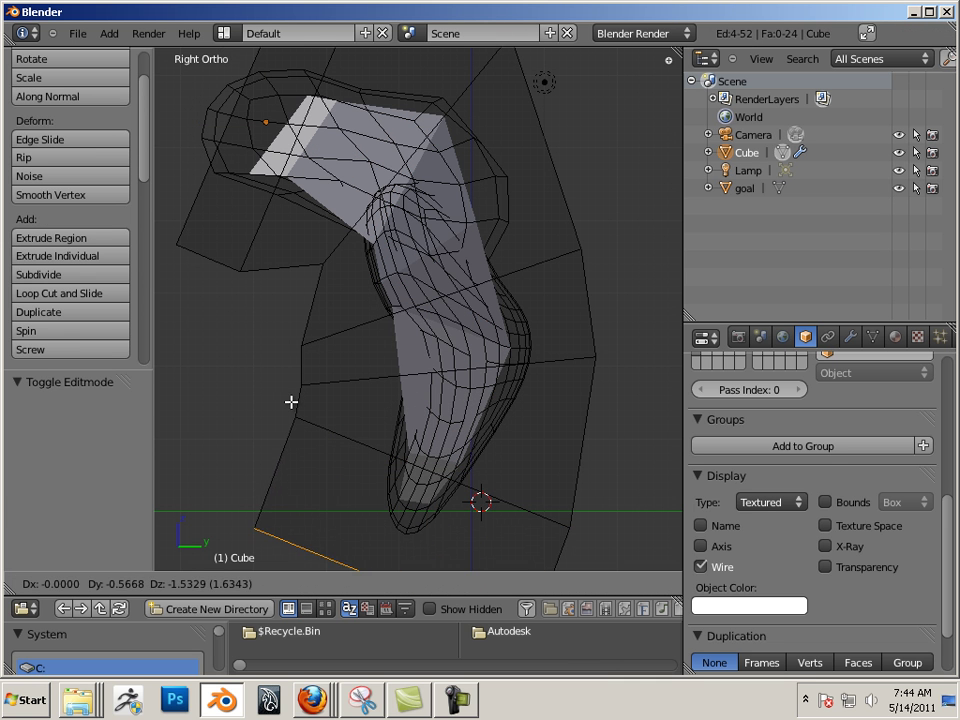
{"action": "left_click", "coordinate": [275, 412]}
{"action": "key", "text": "Tab"}
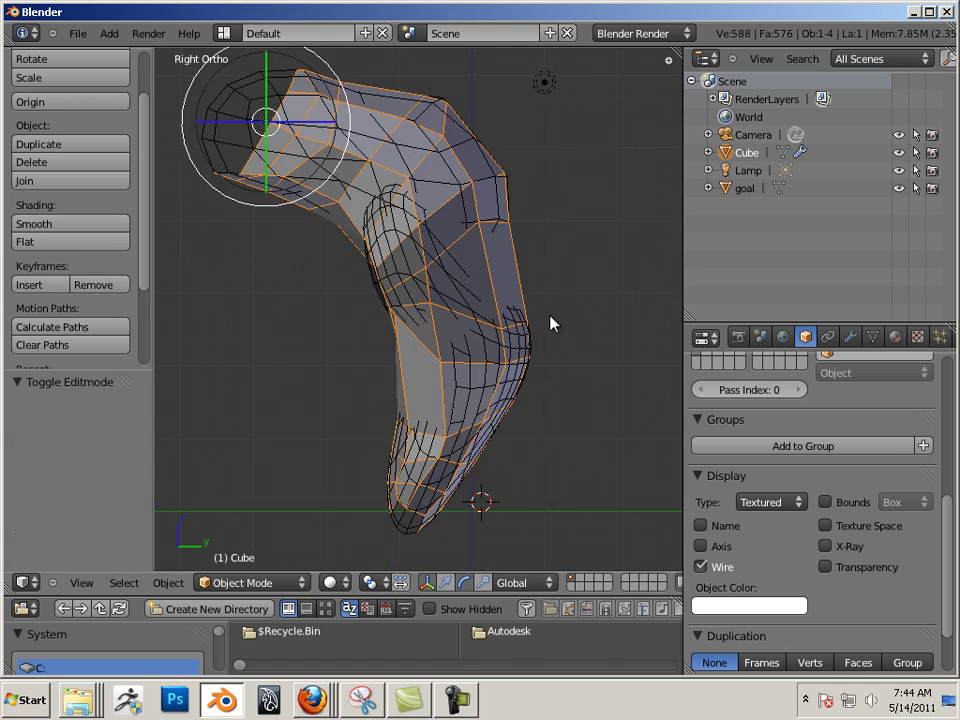
{"action": "middle_click_drag", "start_coordinate": [551, 321], "coordinate": [396, 298]}
- Select the top end loop and move it -1.636 Y and 0.206 Z outward
{"action": "key", "text": "Tab"}
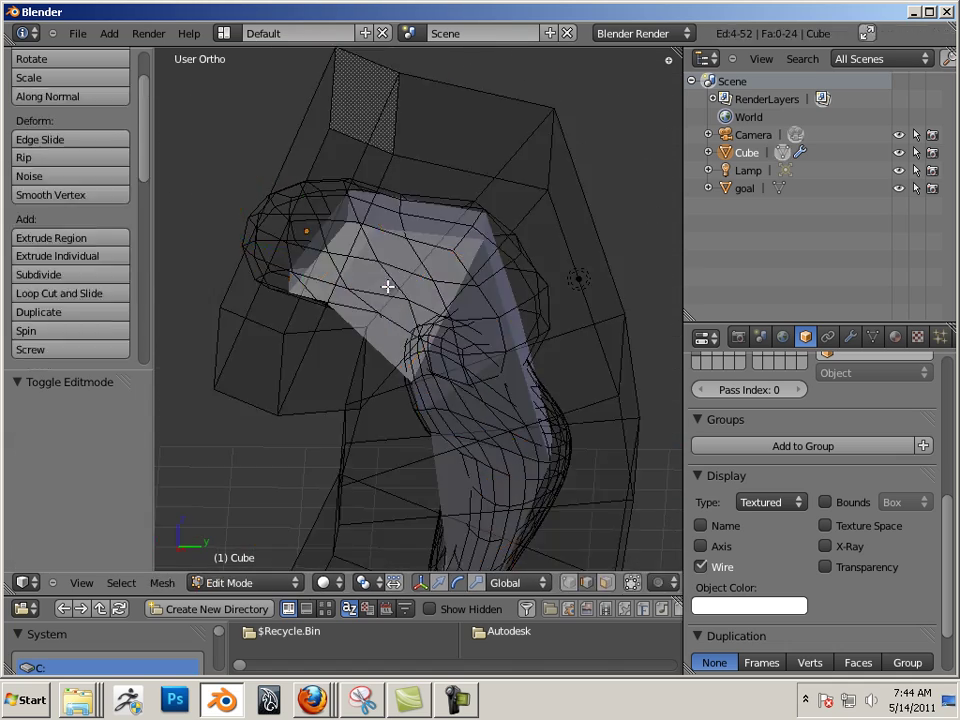
{"action": "right_click", "coordinate": [325, 161]}
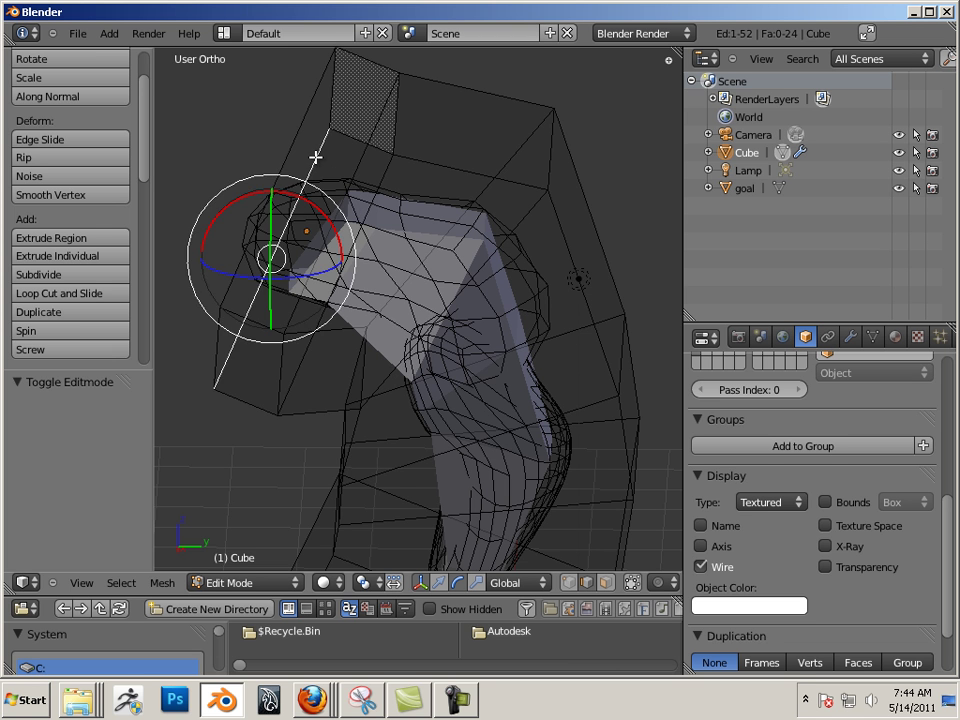
{"action": "right_click", "coordinate": [316, 157], "text": "alt"}
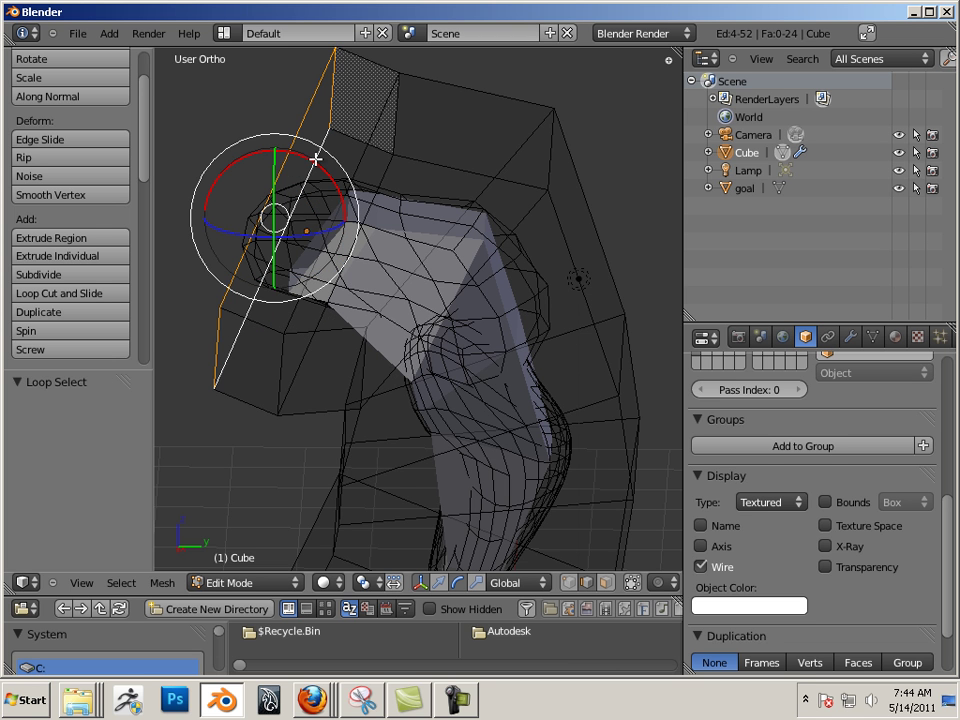
{"action": "key", "text": "KP_3"}
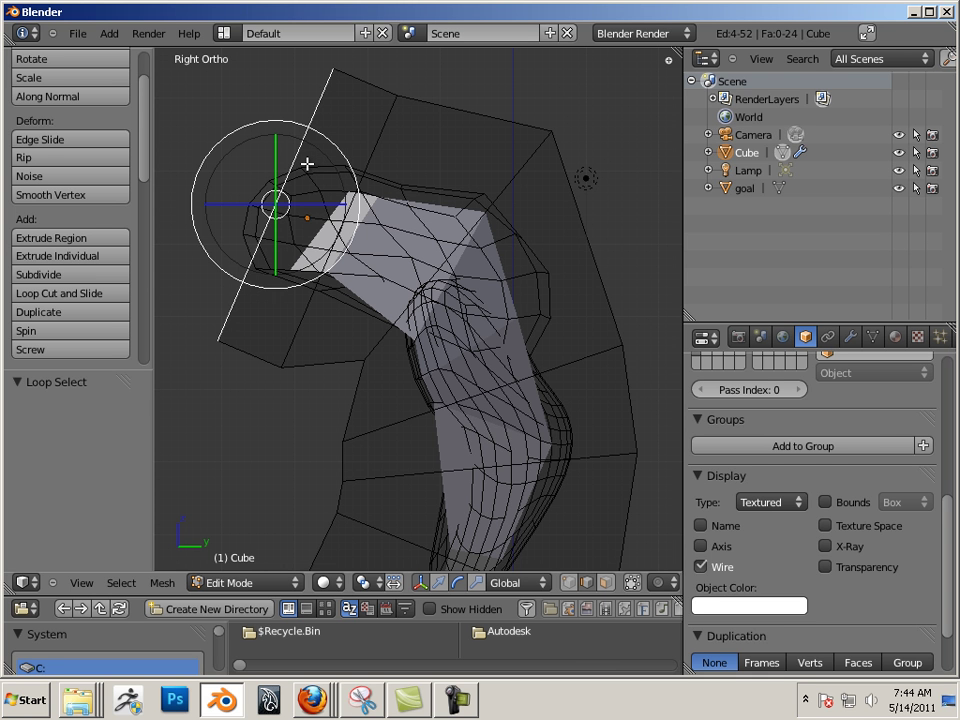
{"action": "key", "text": "g"}
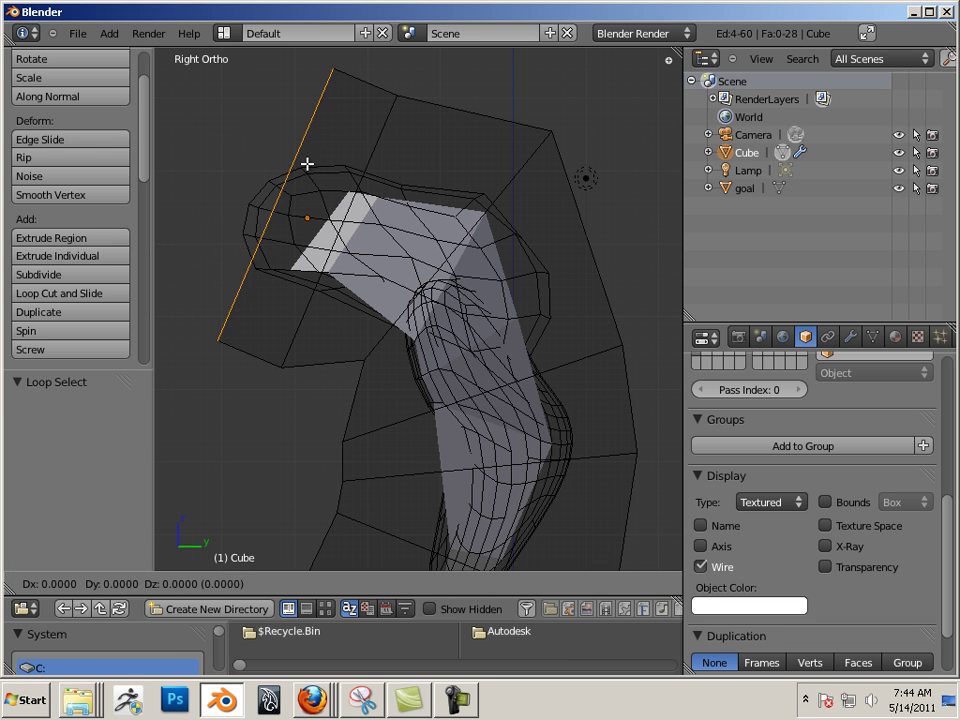
{"action": "left_click", "coordinate": [190, 150]}
- Leave Edit Mode and orbit the view to inspect the shrinkwrapped leg
{"action": "scroll", "coordinate": [443, 232], "scroll_direction": "down", "scroll_amount": 2}
{"action": "key", "text": "Tab"}
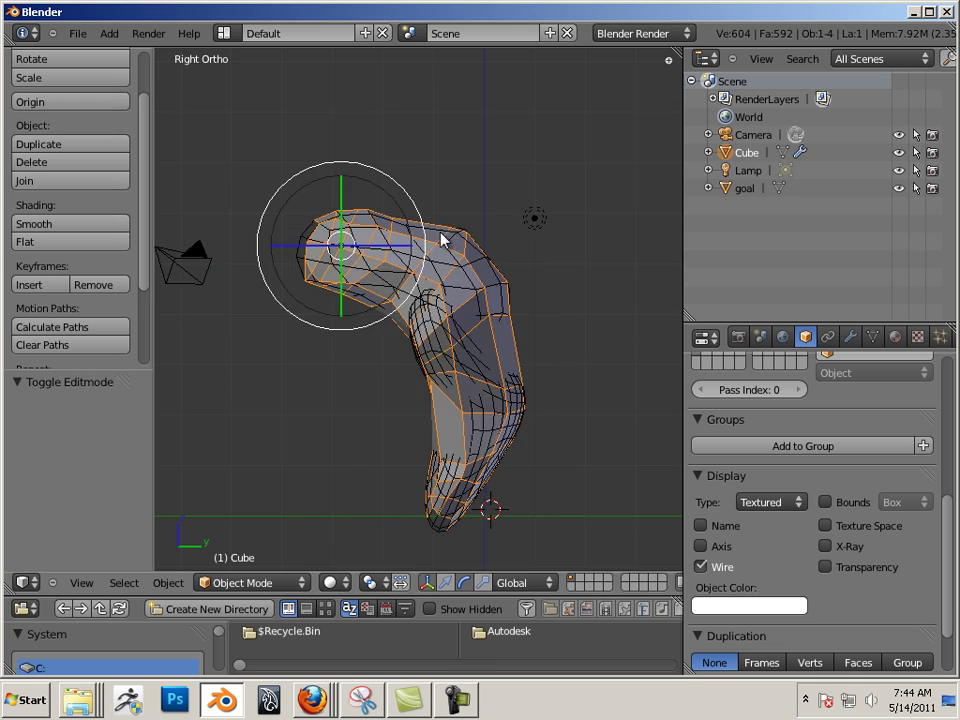
{"action": "middle_click_drag", "start_coordinate": [529, 259], "coordinate": [553, 304]}
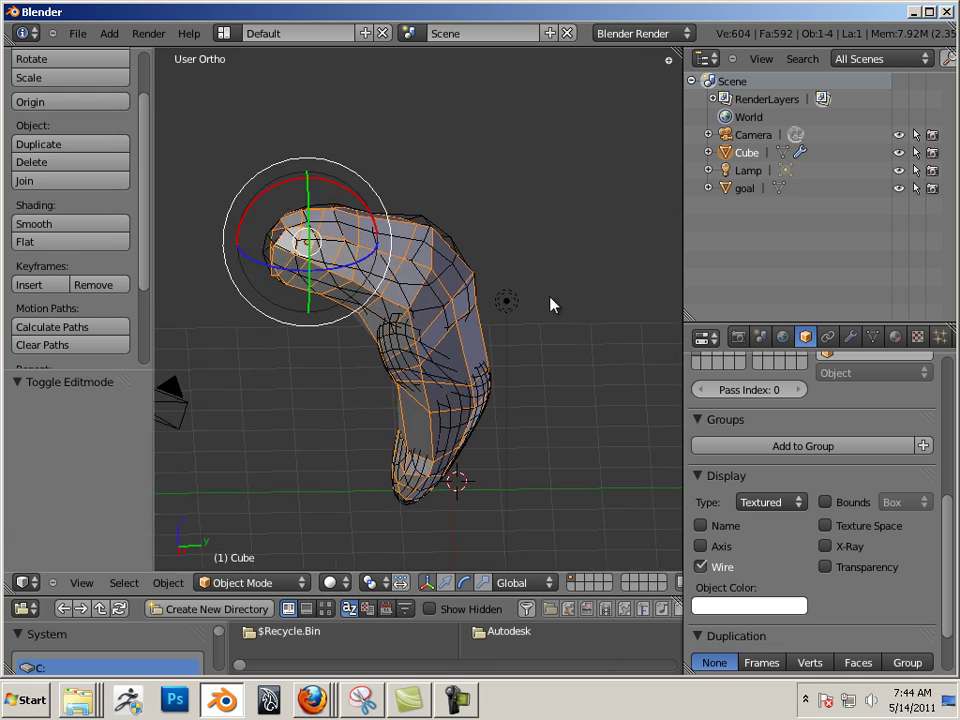
{"action": "scroll", "coordinate": [896, 491], "scroll_direction": "up", "scroll_amount": 6}
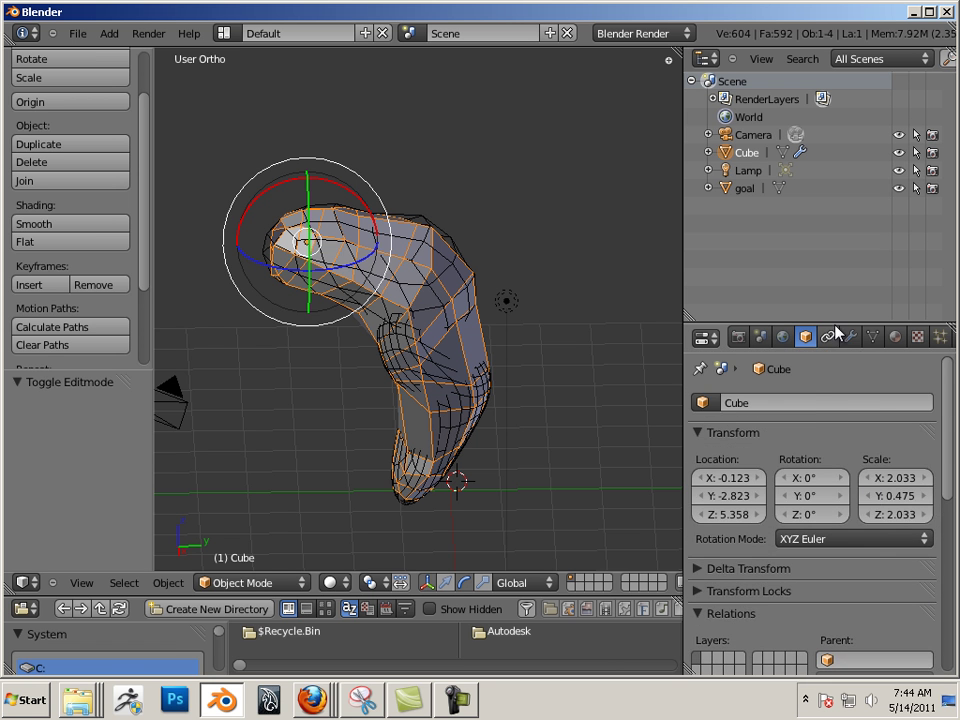
- Apply the Cube's Multires and Shrinkwrap modifiers, then switch the manipulator to translate
{"action": "left_click", "coordinate": [850, 336]}
{"action": "scroll", "coordinate": [766, 384], "scroll_direction": "up", "scroll_amount": 3}
{"action": "scroll", "coordinate": [768, 400], "scroll_direction": "up", "scroll_amount": 3}
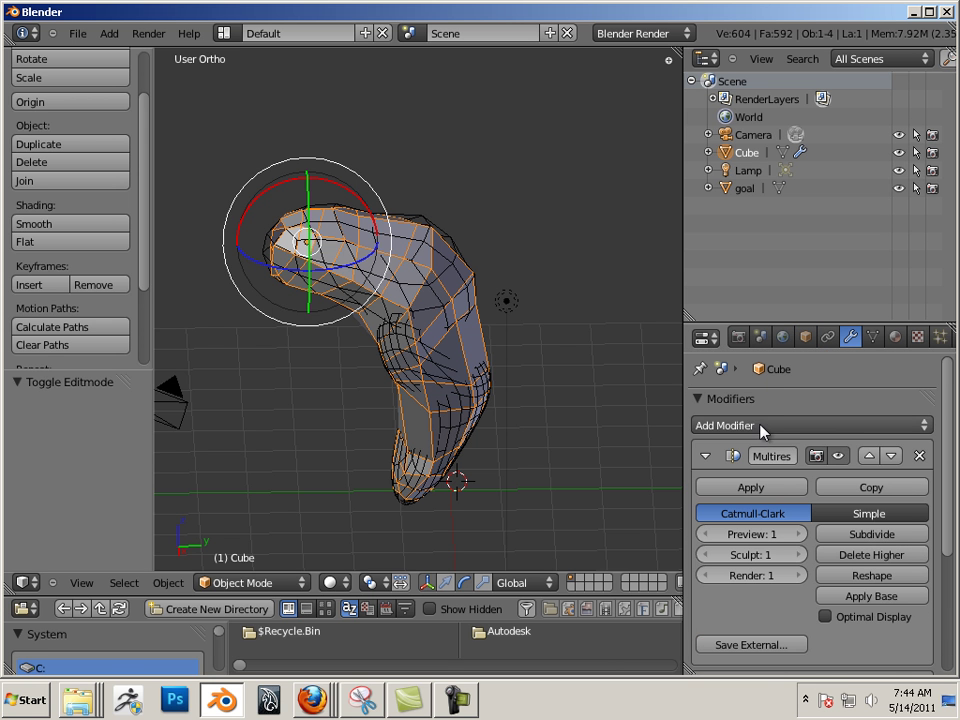
{"action": "left_click", "coordinate": [752, 488]}
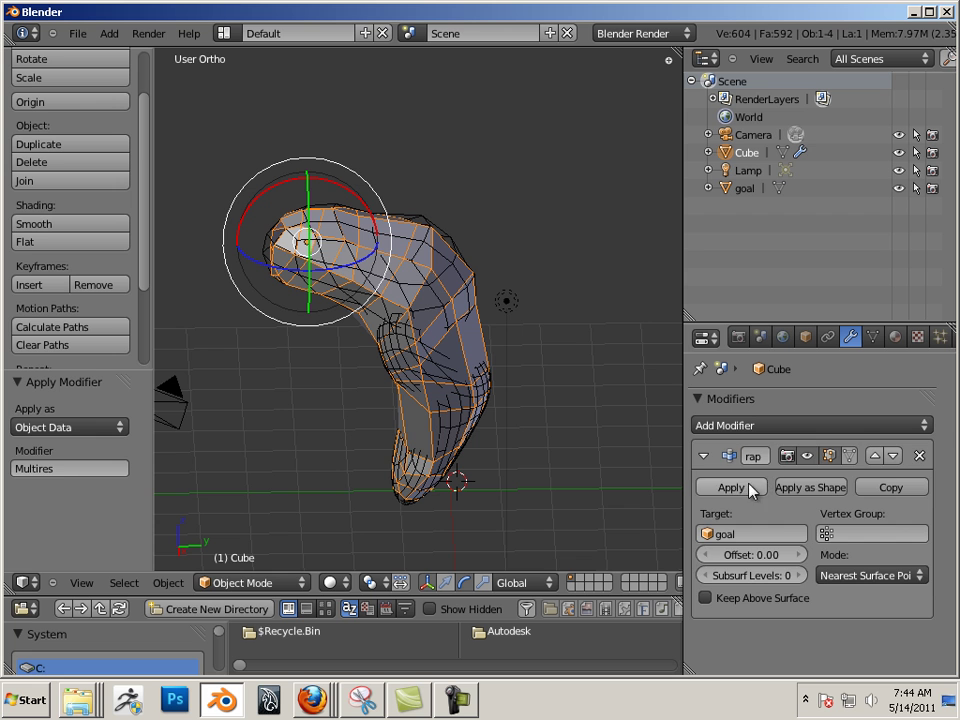
{"action": "left_click", "coordinate": [731, 487]}
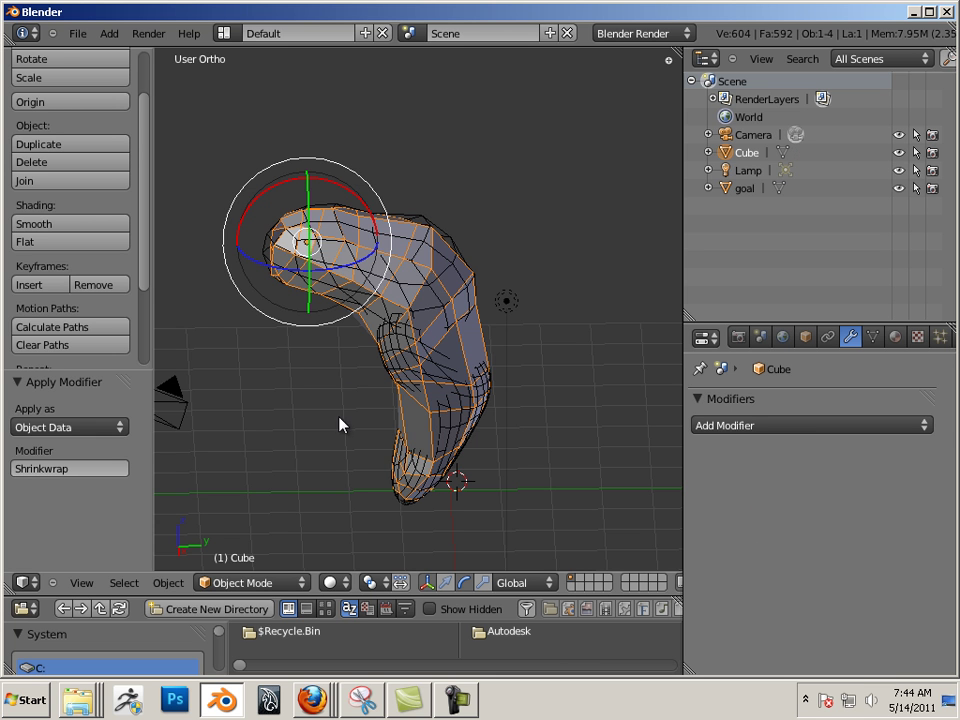
{"action": "key", "text": "Tab"}
{"action": "key", "text": "Tab"}
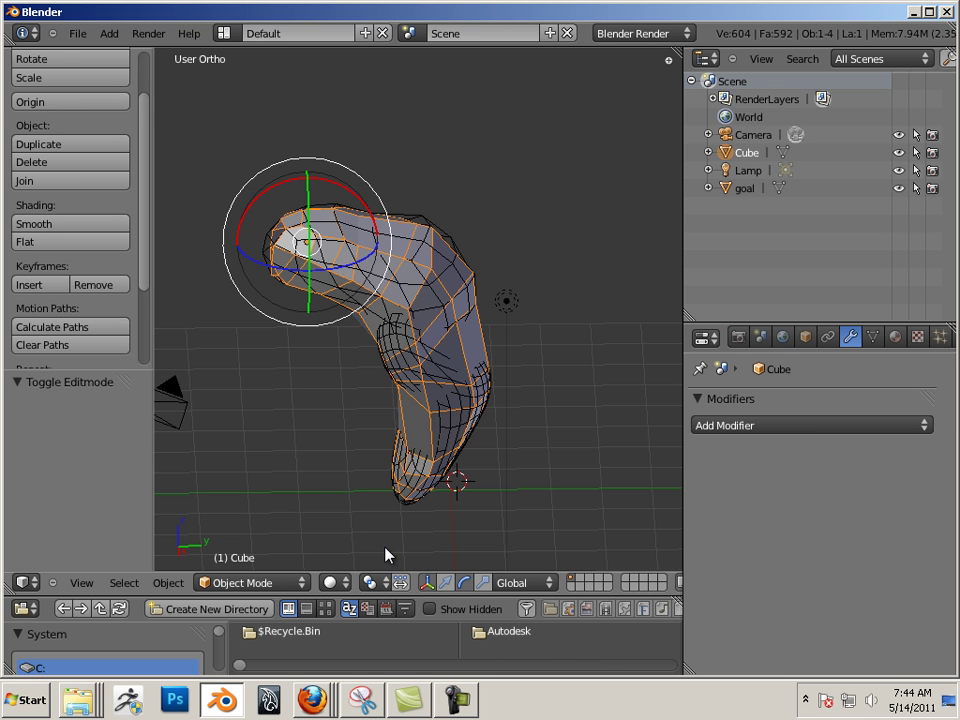
{"action": "key", "text": "ctrl+alt+g"}
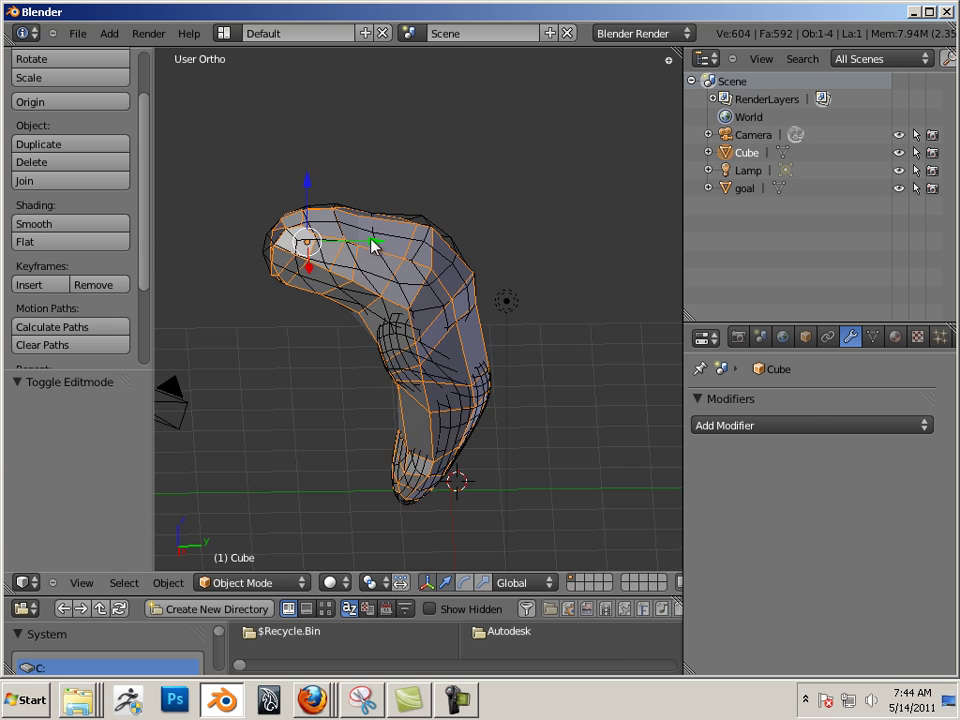
- Move the Cube -4.231 along X, clear of the sculpted goal, and enter Edit Mode
{"action": "left_click_drag", "start_coordinate": [372, 244], "coordinate": [639, 272]}
{"action": "middle_click_drag", "start_coordinate": [639, 272], "coordinate": [439, 253], "text": "shift"}
{"action": "left_click_drag", "start_coordinate": [401, 238], "coordinate": [290, 150]}
{"action": "middle_click_drag", "start_coordinate": [533, 388], "coordinate": [413, 260]}
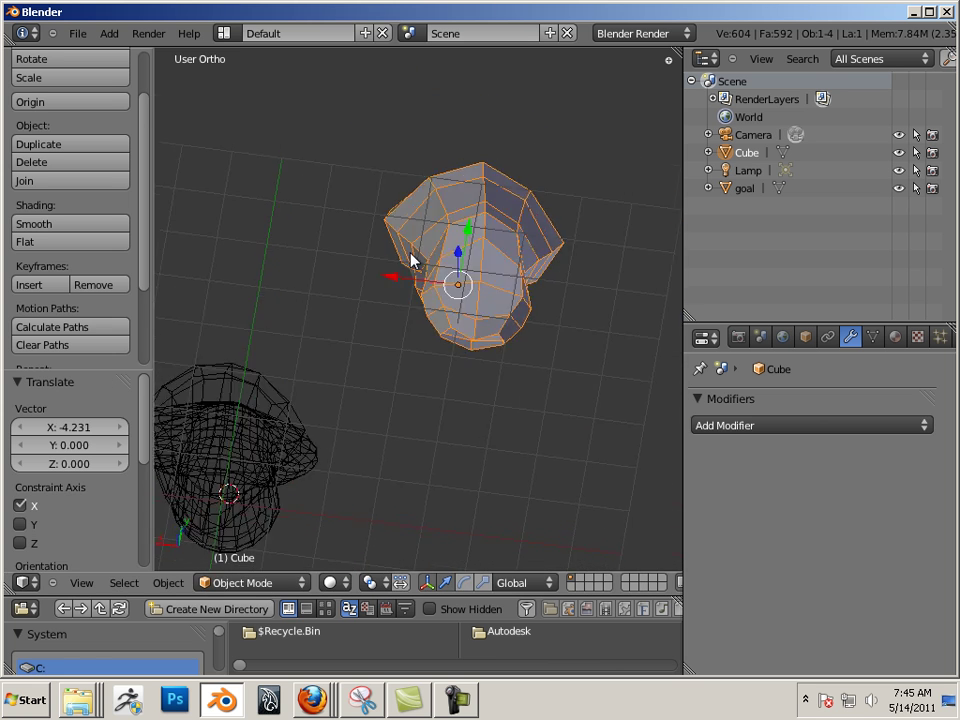
{"action": "scroll", "coordinate": [413, 260], "scroll_direction": "up", "scroll_amount": 10}
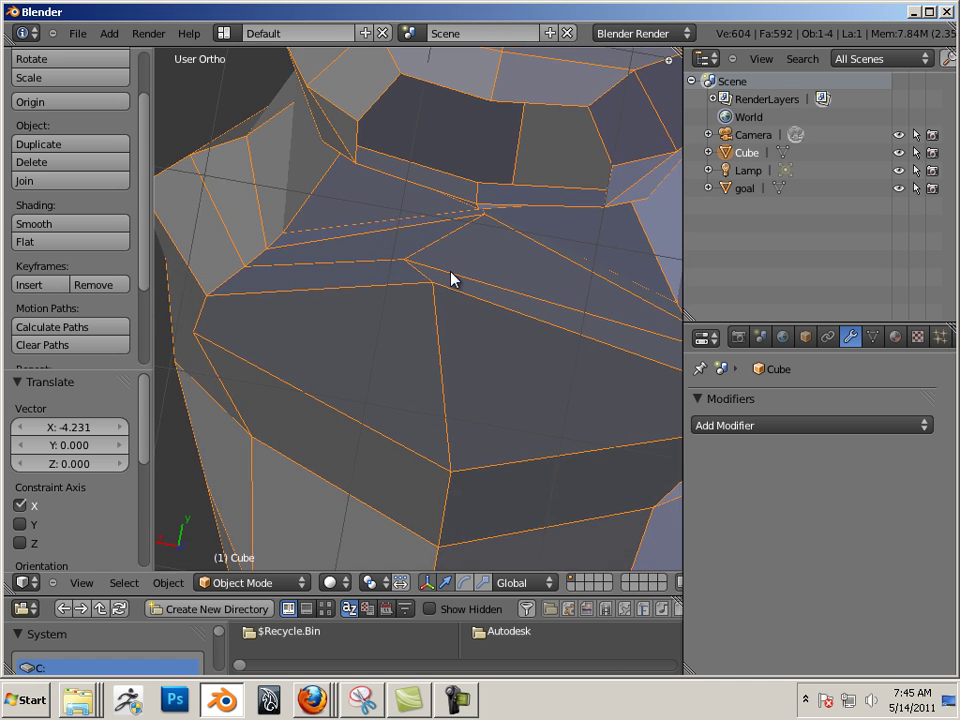
{"action": "scroll", "coordinate": [452, 280], "scroll_direction": "down", "scroll_amount": 3}
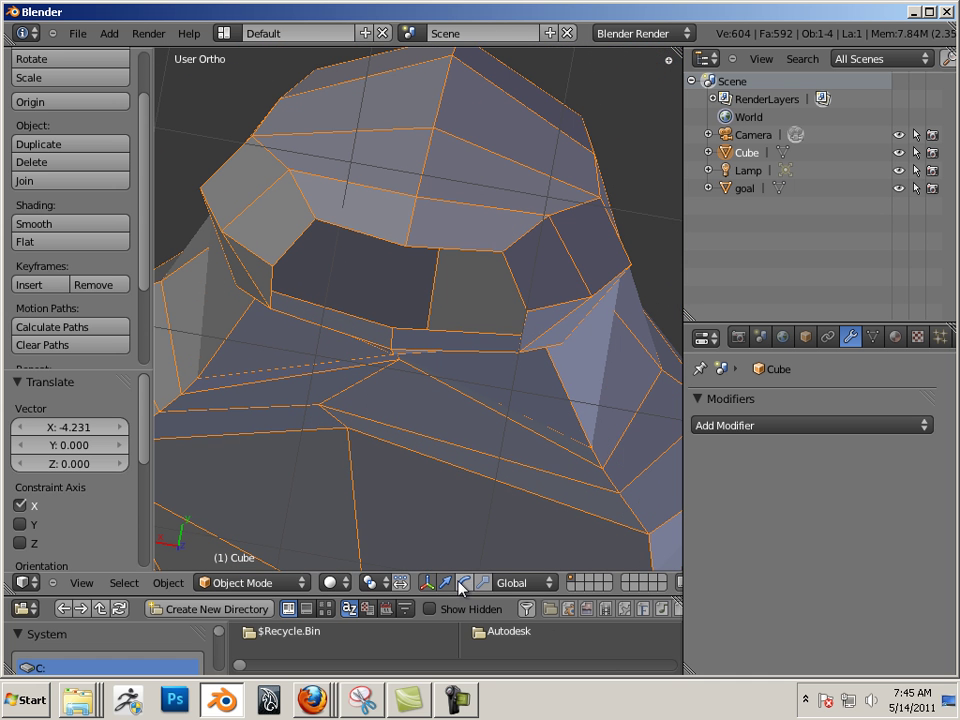
{"action": "left_click", "coordinate": [512, 582]}
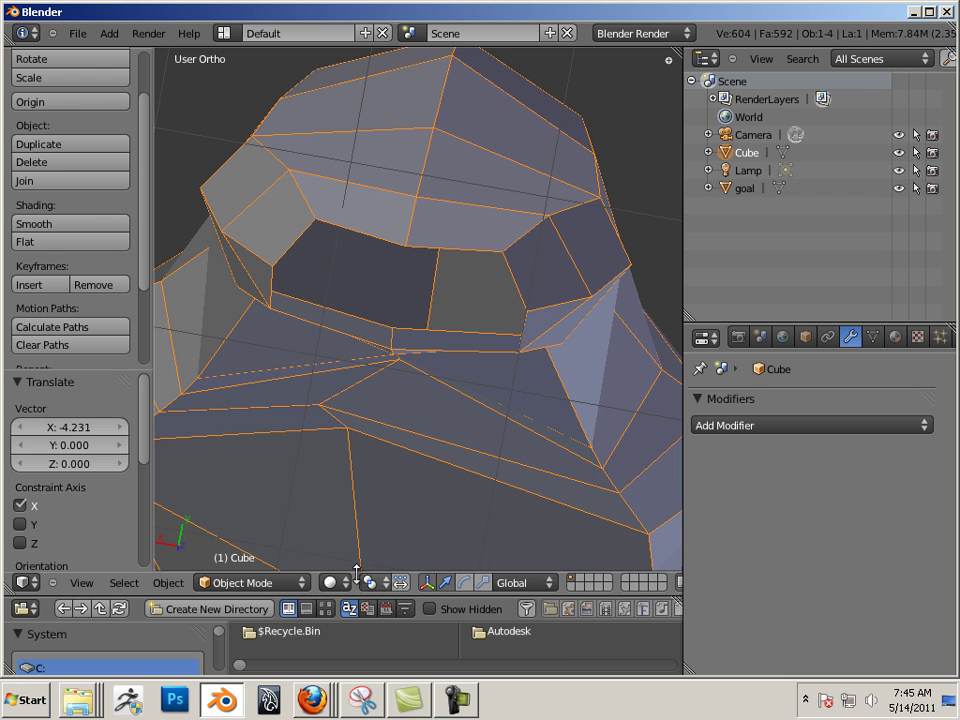
{"action": "key", "text": "Tab"}
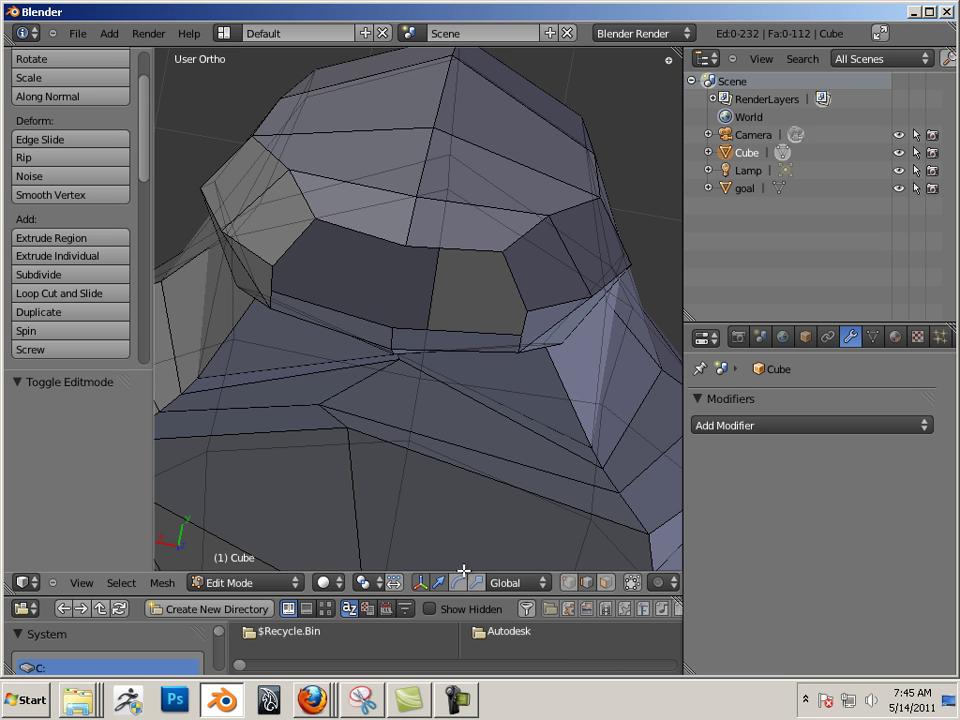
- Fill the gap at the leg's end with two faces between opposite edge pairs
{"action": "right_click", "coordinate": [467, 327]}
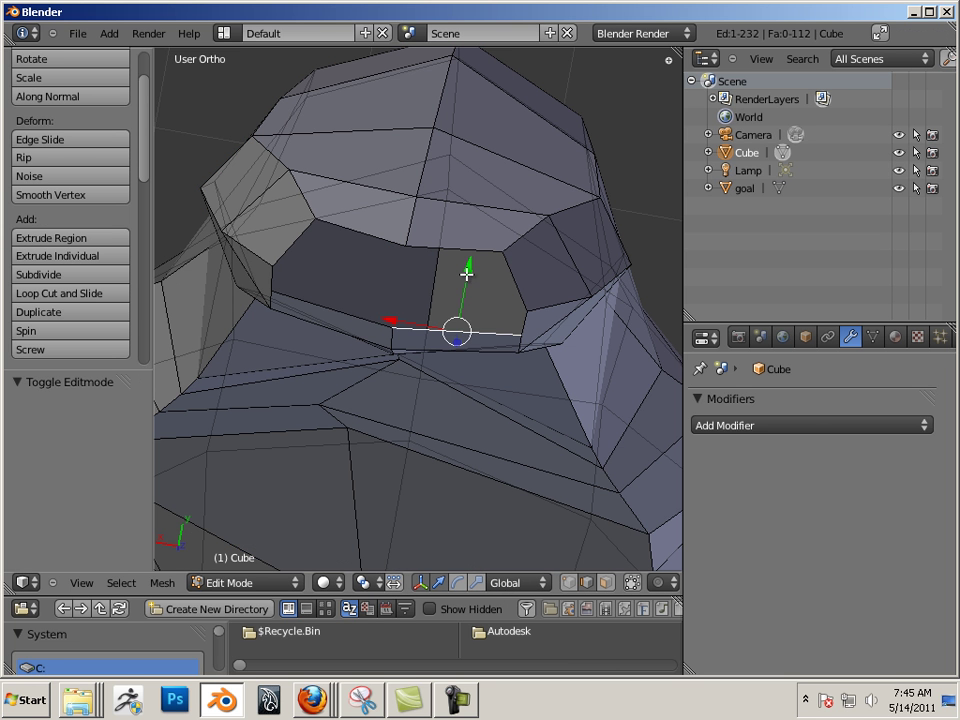
{"action": "right_click", "coordinate": [463, 249], "text": "shift"}
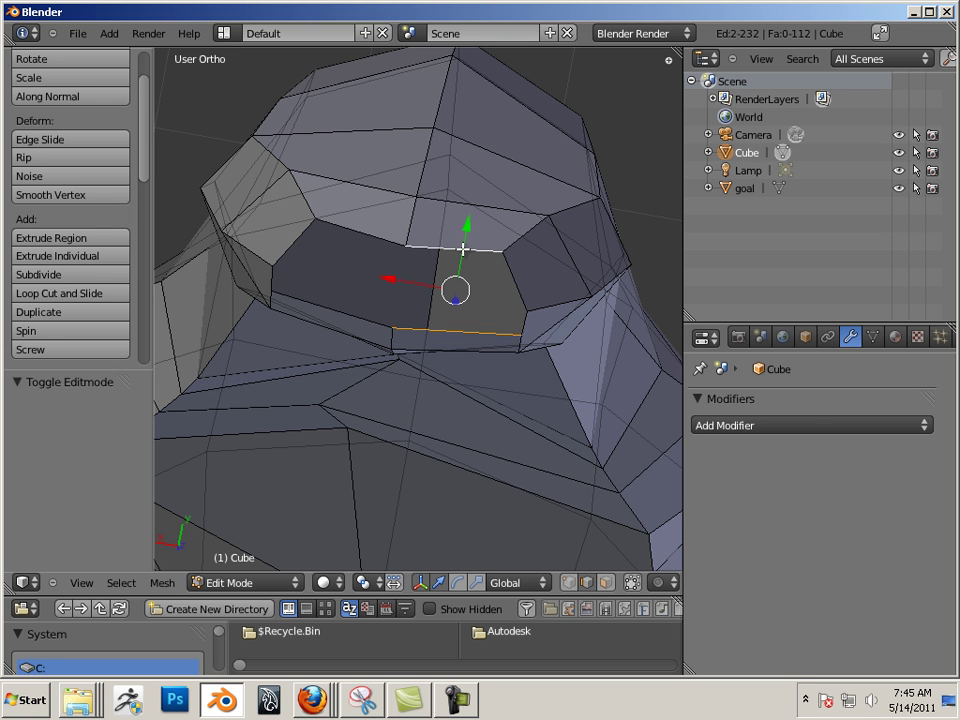
{"action": "key", "text": "f"}
{"action": "right_click", "coordinate": [345, 312]}
{"action": "right_click", "coordinate": [376, 240], "text": "shift"}
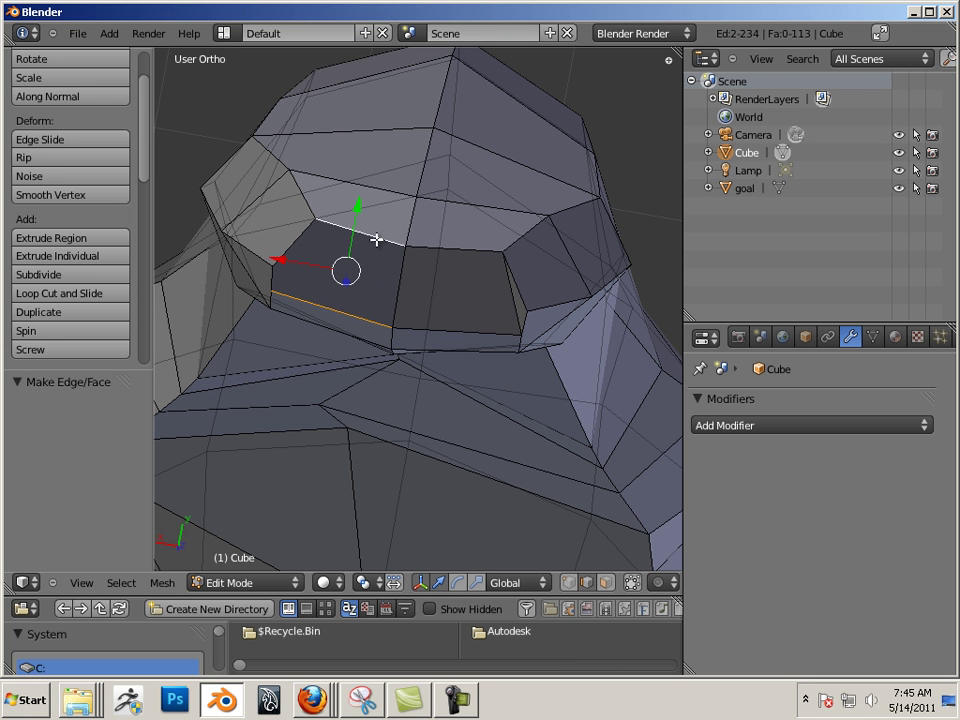
{"action": "key", "text": "f"}
{"action": "middle_click_drag", "start_coordinate": [317, 317], "coordinate": [317, 294]}
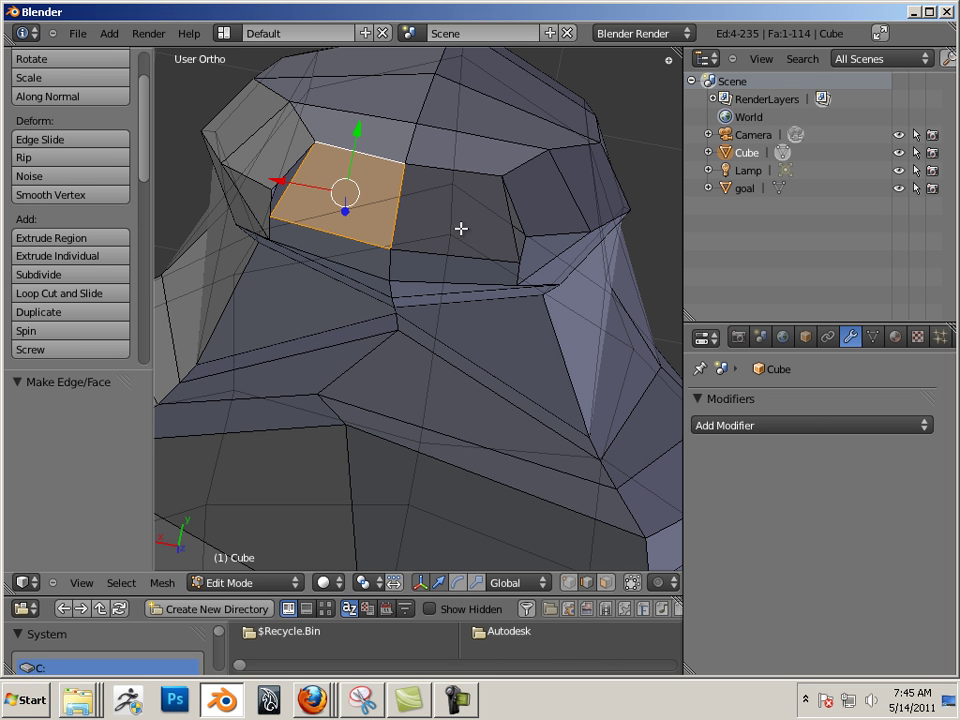
- Add a centred edge loop across the new faces, then select two vertices at its end
{"action": "right_click", "coordinate": [400, 207]}
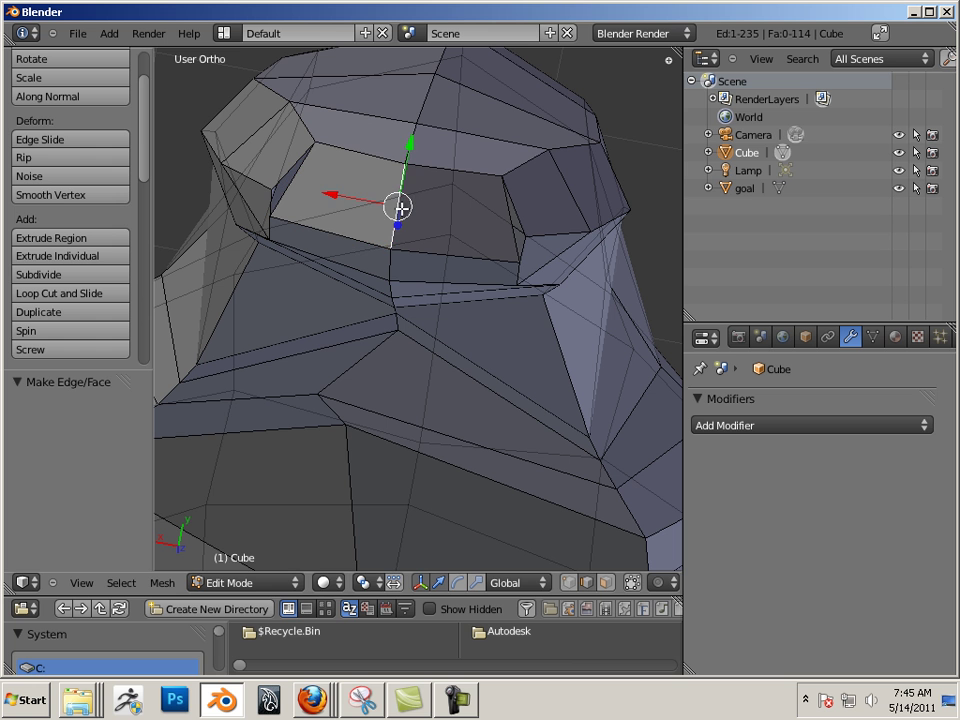
{"action": "key", "text": "ctrl+r"}
{"action": "left_click", "coordinate": [397, 207]}
{"action": "right_click", "coordinate": [398, 203]}
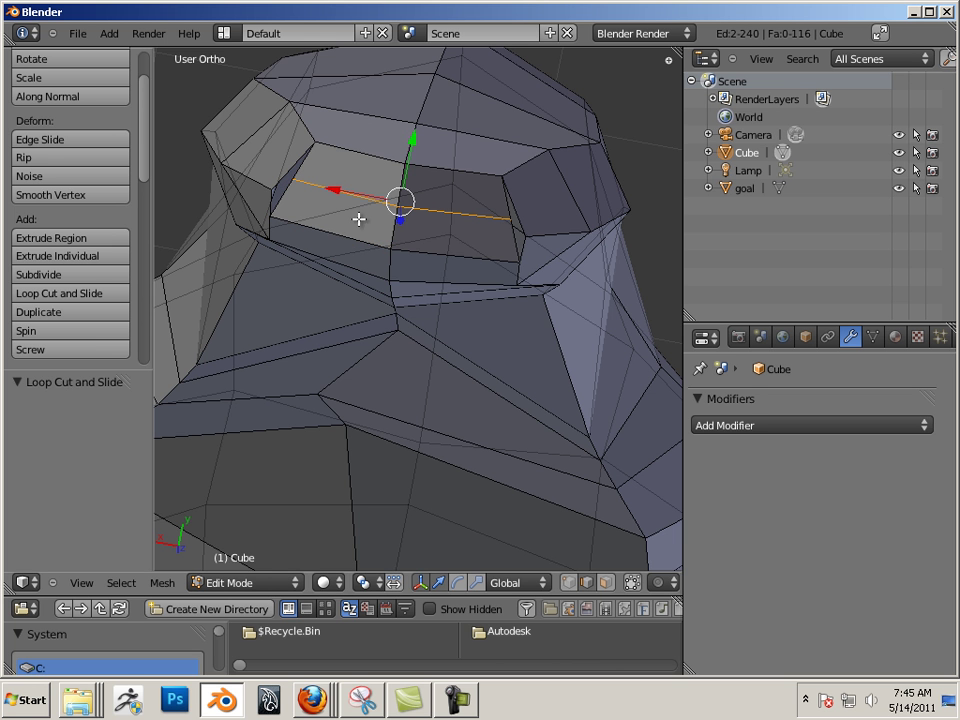
{"action": "middle_click_drag", "start_coordinate": [319, 204], "coordinate": [433, 300], "text": "shift"}
{"action": "scroll", "coordinate": [447, 302], "scroll_direction": "up", "scroll_amount": 3}
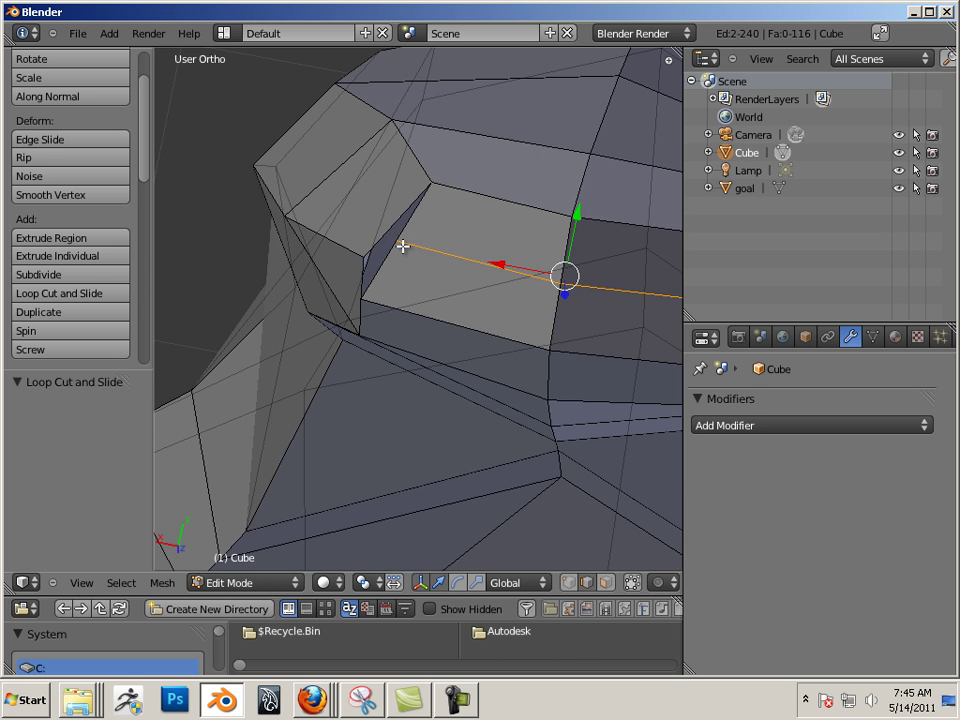
{"action": "left_click", "coordinate": [570, 582]}
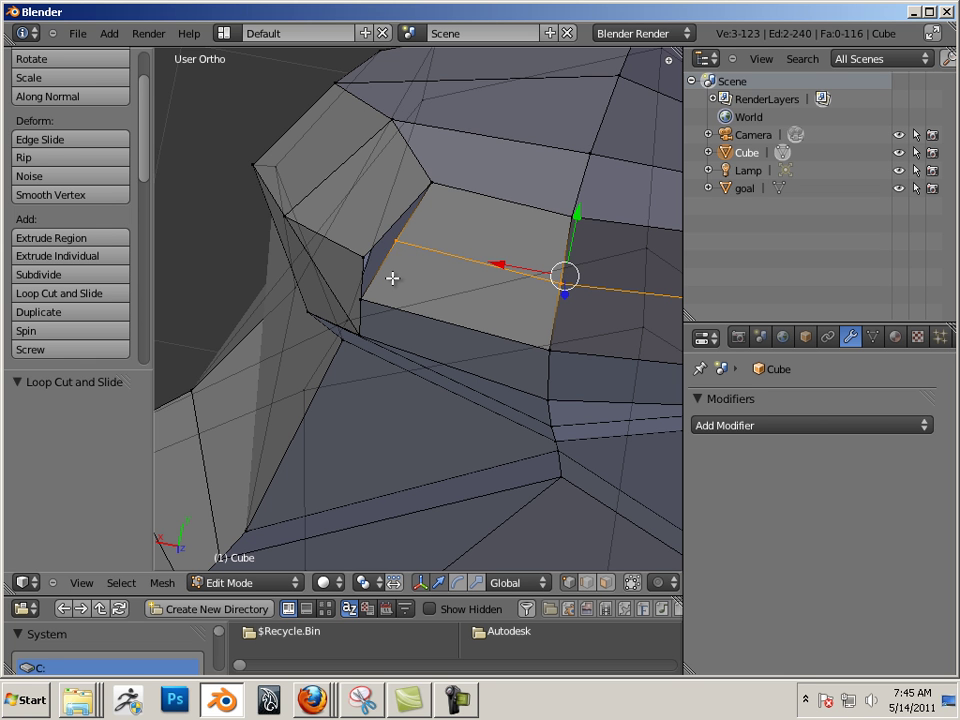
{"action": "right_click", "coordinate": [398, 245]}
{"action": "right_click", "coordinate": [362, 257], "text": "shift"}
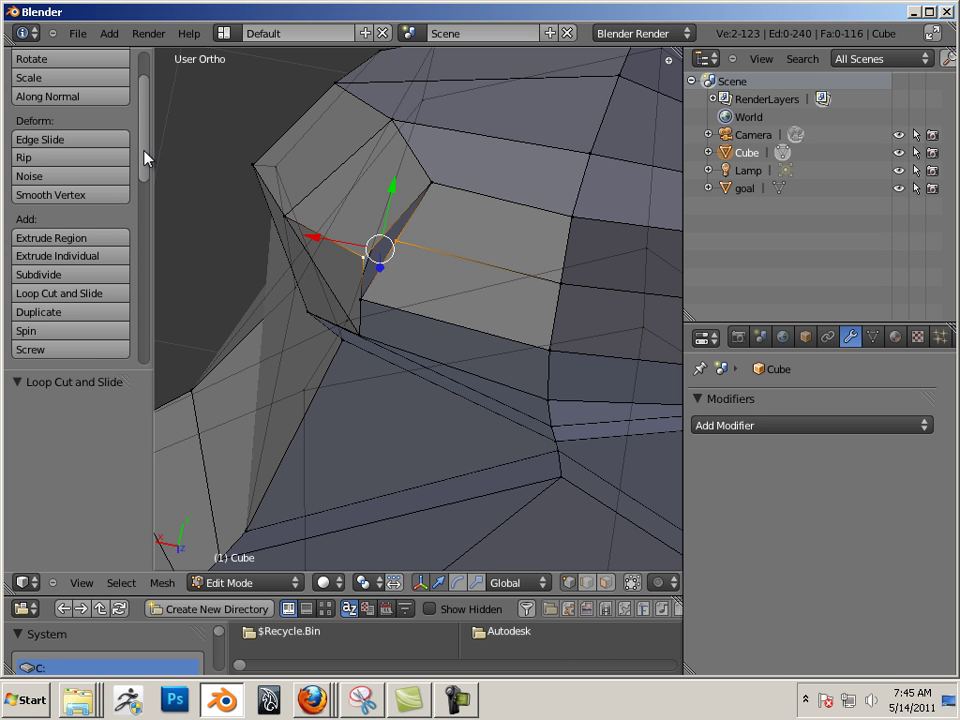
- Merge the first selected vertex pair At Center
{"action": "left_click_drag", "start_coordinate": [143, 160], "coordinate": [126, 214]}
{"action": "left_click", "coordinate": [118, 218]}
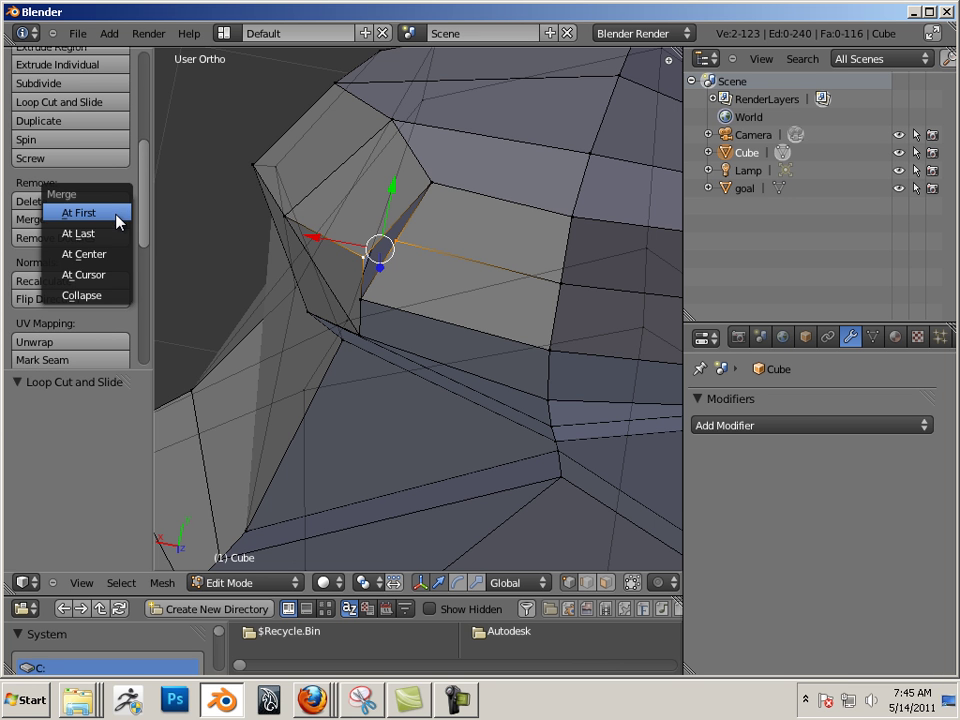
{"action": "left_click", "coordinate": [118, 253]}
- Select the neighbouring vertex pair beside the cap and merge it At Center
{"action": "middle_click_drag", "start_coordinate": [484, 252], "coordinate": [232, 249], "text": "shift"}
{"action": "right_click", "coordinate": [508, 328]}
{"action": "right_click", "coordinate": [489, 304], "text": "shift"}
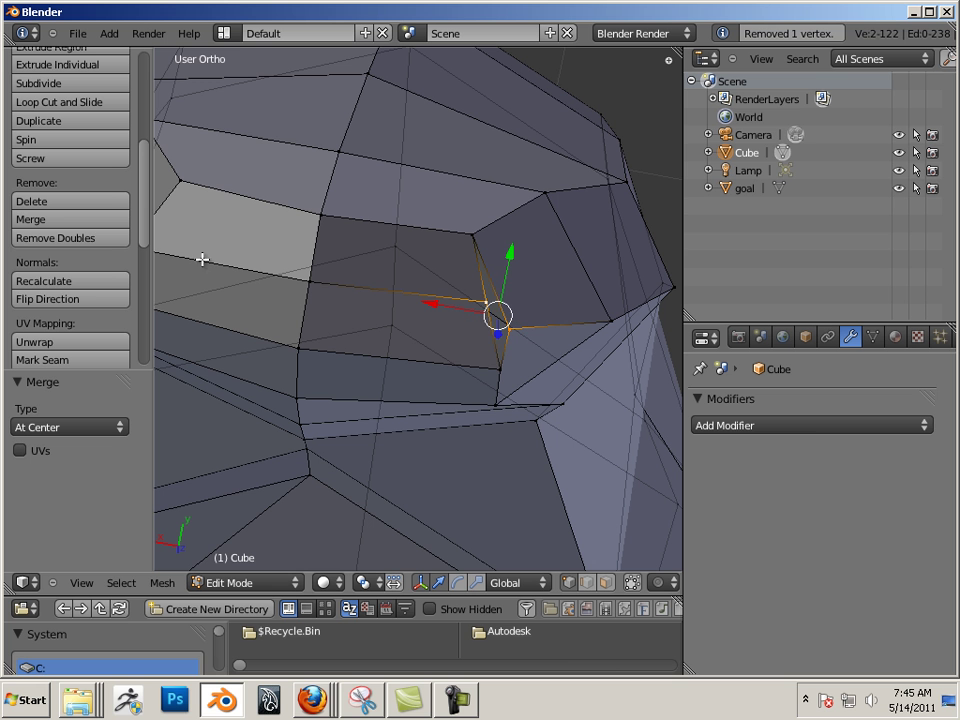
{"action": "left_click", "coordinate": [64, 219]}
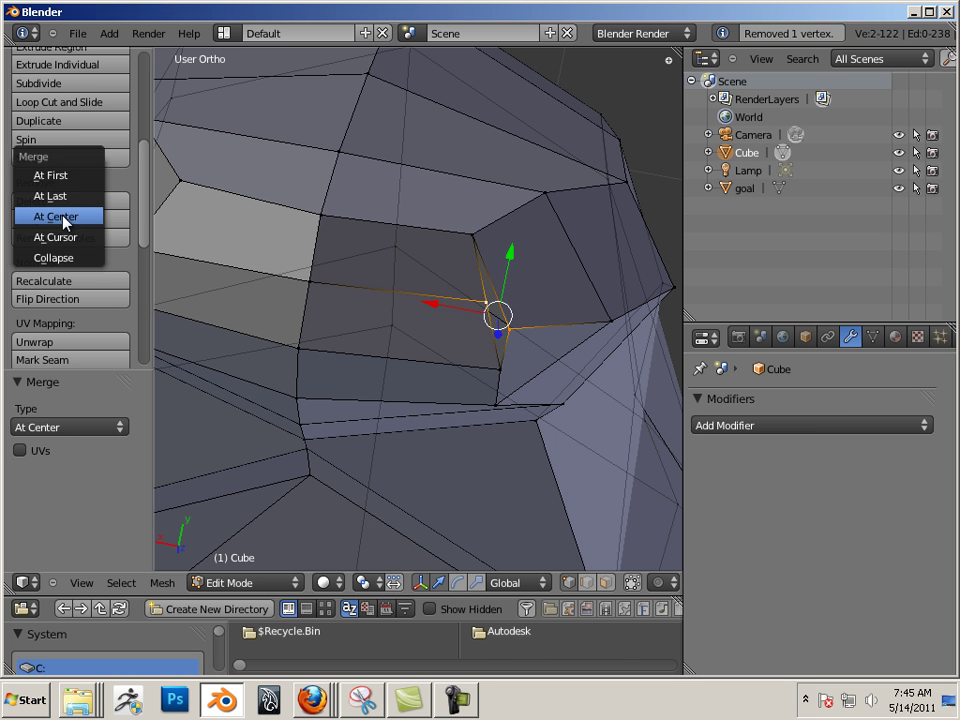
{"action": "left_click", "coordinate": [62, 216]}
{"action": "middle_click_drag", "start_coordinate": [281, 270], "coordinate": [406, 177]}
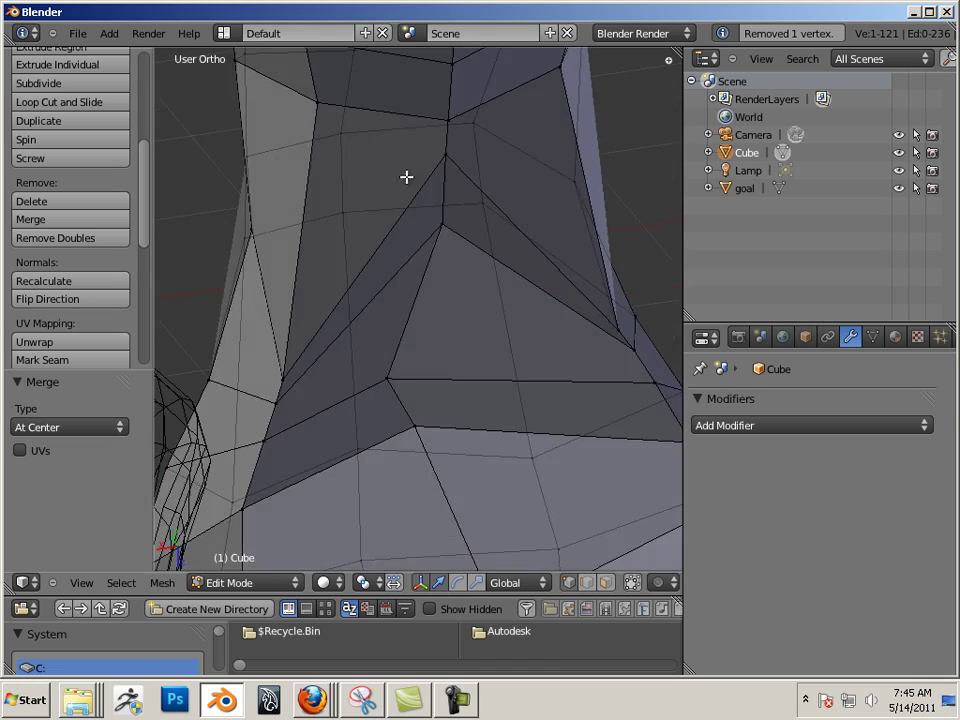
{"action": "scroll", "coordinate": [380, 220], "scroll_direction": "down", "scroll_amount": 5}
{"action": "middle_click_drag", "start_coordinate": [349, 264], "coordinate": [416, 283]}
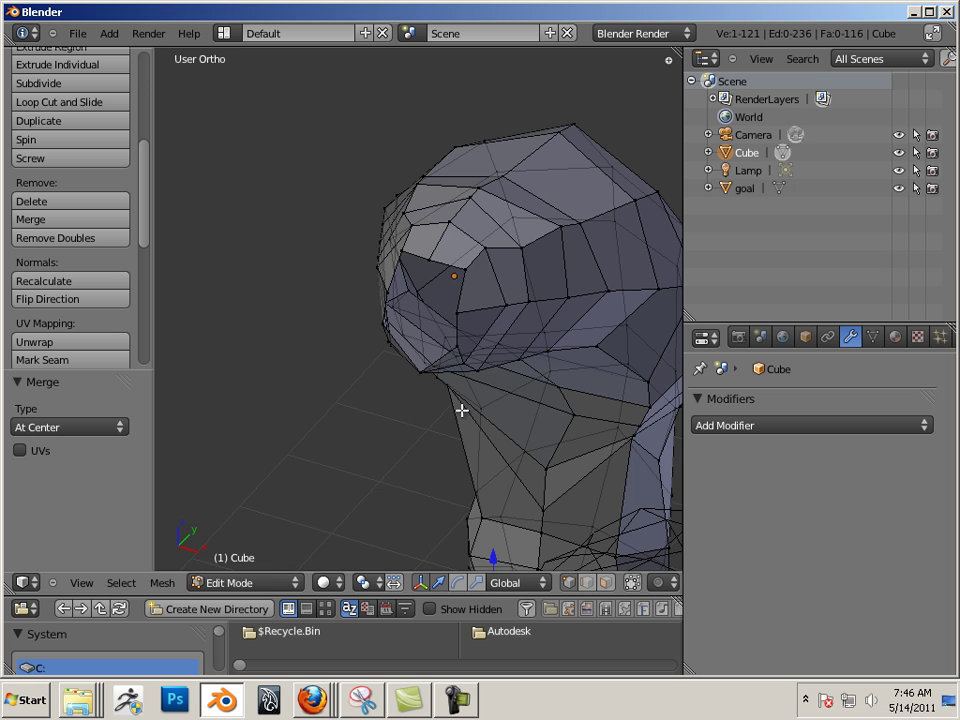
{"action": "scroll", "coordinate": [455, 412], "scroll_direction": "down", "scroll_amount": 3}
{"action": "middle_click_drag", "start_coordinate": [513, 463], "coordinate": [345, 437]}
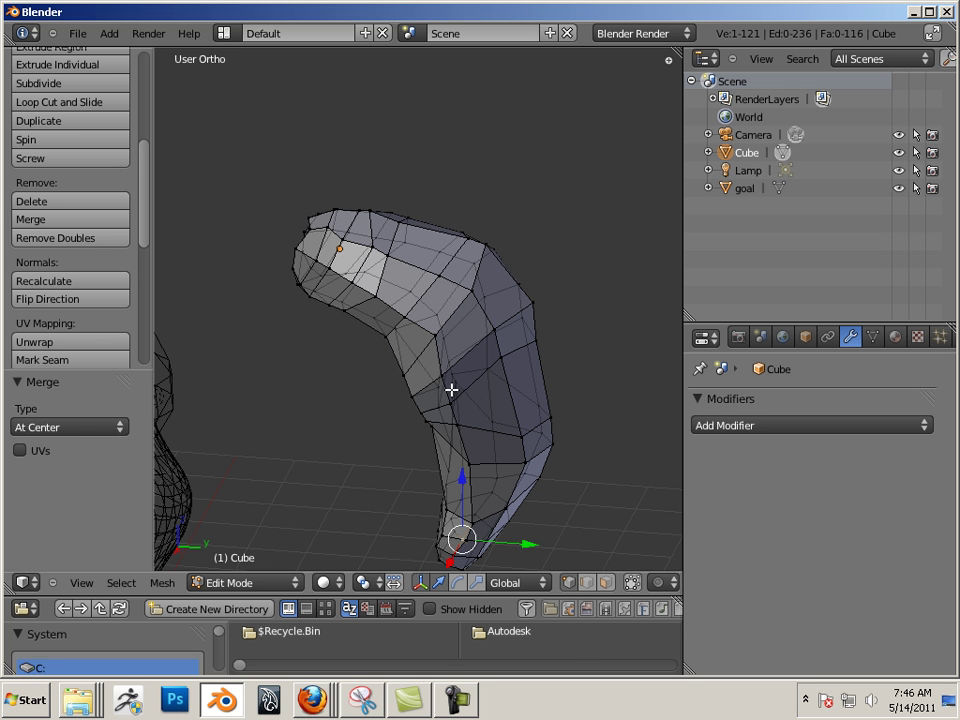
{"action": "mouse_move", "coordinate": [368, 430]}
{"action": "middle_mouse_down"}
{"action": "mouse_move", "coordinate": [431, 437]}
{"action": "mouse_move", "coordinate": [366, 414]}
{"action": "middle_mouse_up"}
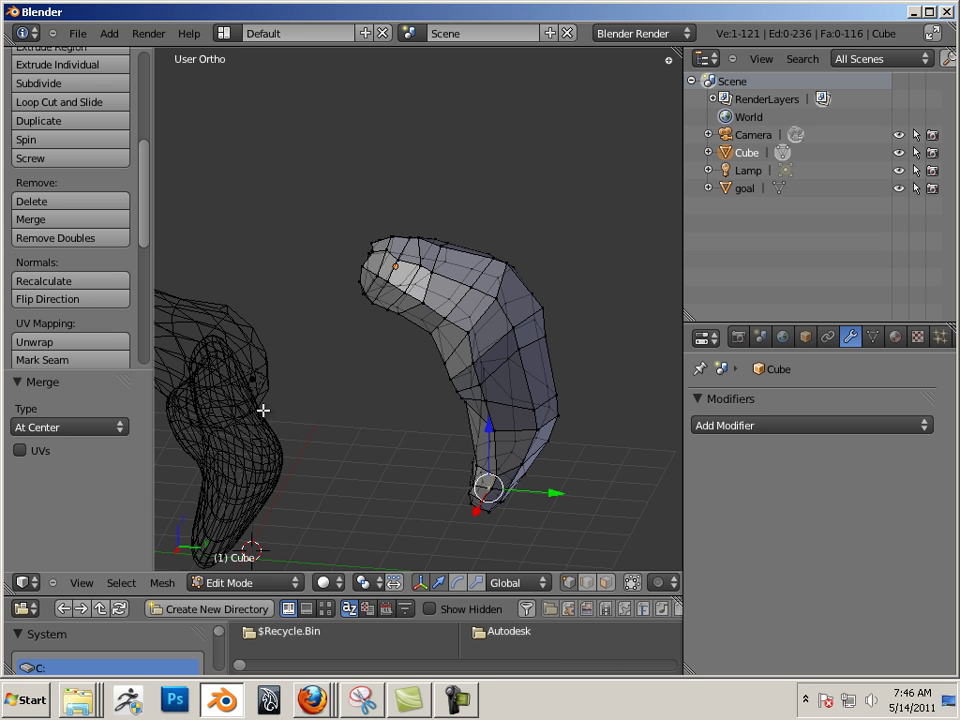
{"action": "mouse_move", "coordinate": [318, 381]}
{"action": "middle_mouse_down"}
{"action": "mouse_move", "coordinate": [450, 424]}
{"action": "mouse_move", "coordinate": [450, 405]}
{"action": "mouse_move", "coordinate": [482, 390]}
{"action": "mouse_move", "coordinate": [330, 400]}
{"action": "middle_mouse_up"}
{"action": "scroll", "coordinate": [330, 400], "scroll_direction": "up", "scroll_amount": 5}
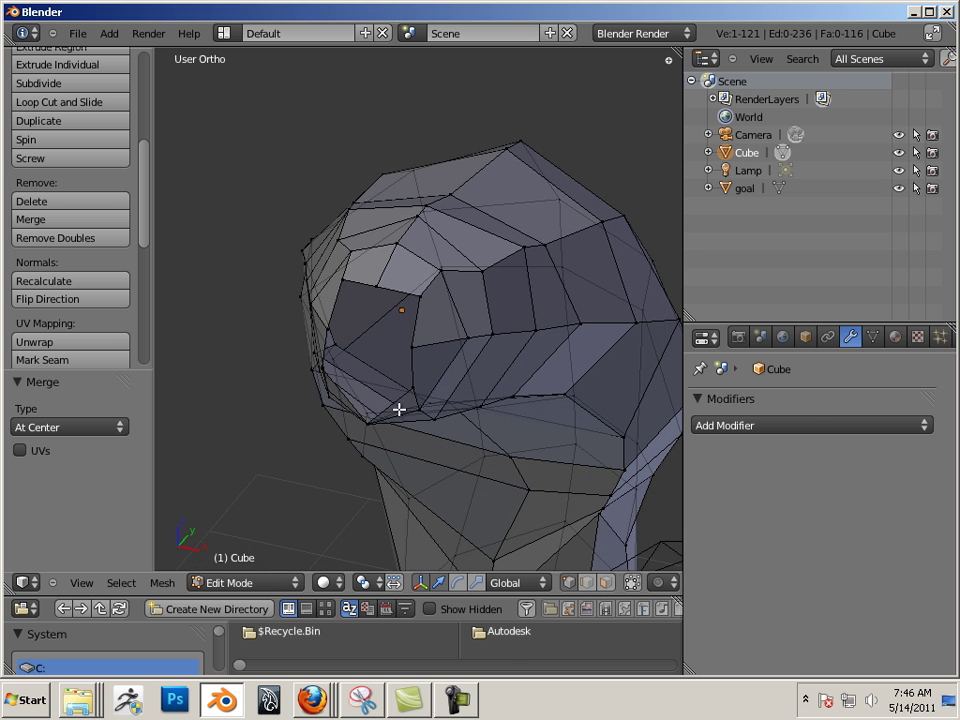
{"action": "middle_click_drag", "start_coordinate": [399, 409], "coordinate": [367, 435]}
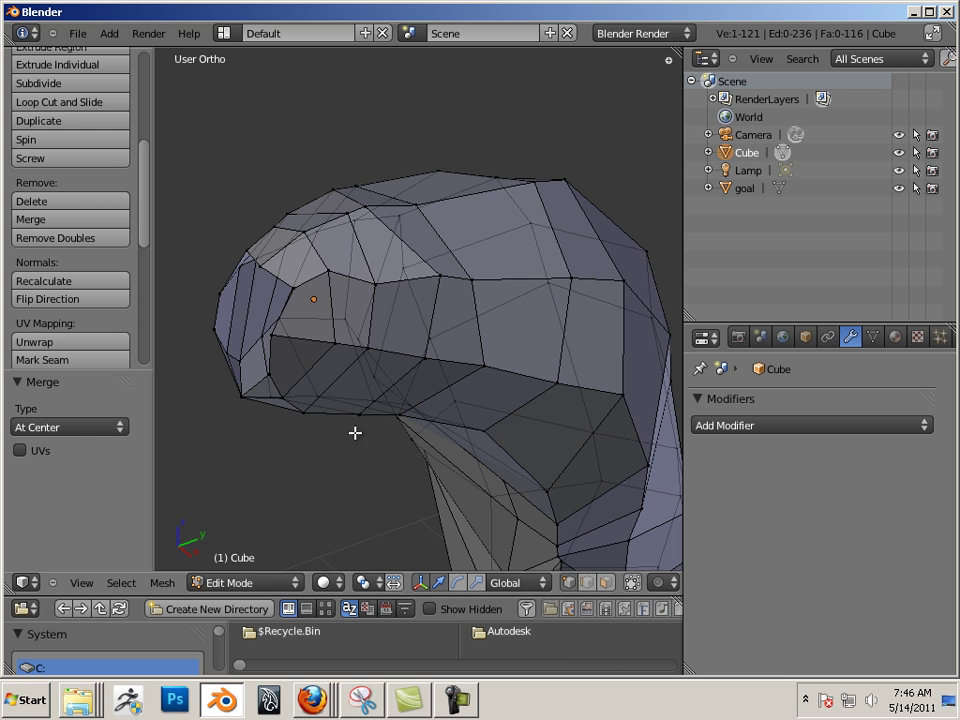